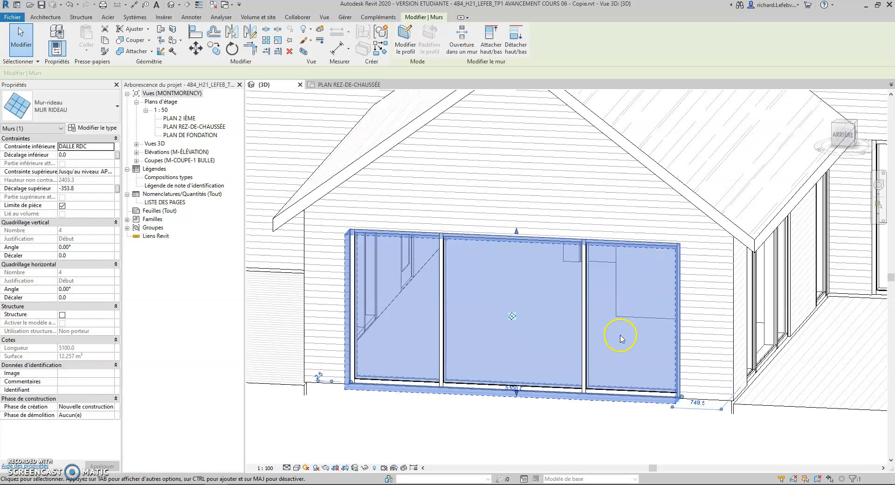
# Step: Examine the curtain wall in the gable end and its surrounding walls in the 3D view
pyautogui.keyDown('shift'); pyautogui.moveTo(707, 333); pyautogui.dragTo(483, 351, button='middle'); pyautogui.keyUp('shift')
pyautogui.moveTo(586, 359); pyautogui.dragTo(556, 341, button='middle')
pyautogui.scroll(10, 586, 354)
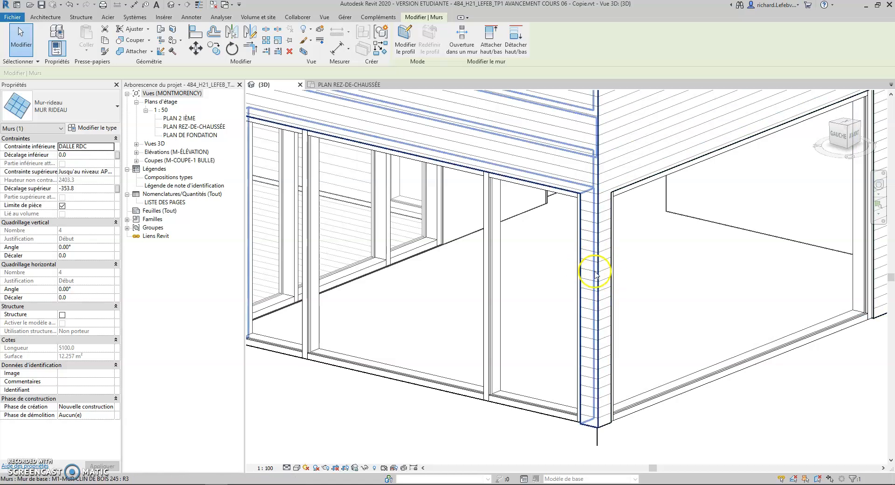
pyautogui.scroll(-8, 482, 291)
pyautogui.keyDown('shift'); pyautogui.moveTo(402, 283); pyautogui.dragTo(350, 372, button='middle'); pyautogui.keyUp('shift')
pyautogui.scroll(5, 485, 325)
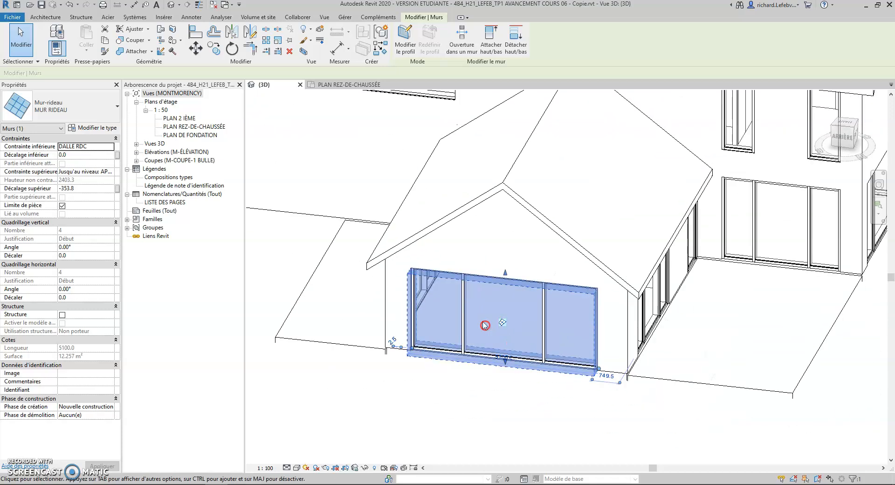
pyautogui.scroll(1, 485, 325)
pyautogui.moveTo(485, 324); pyautogui.dragTo(523, 351, button='middle')
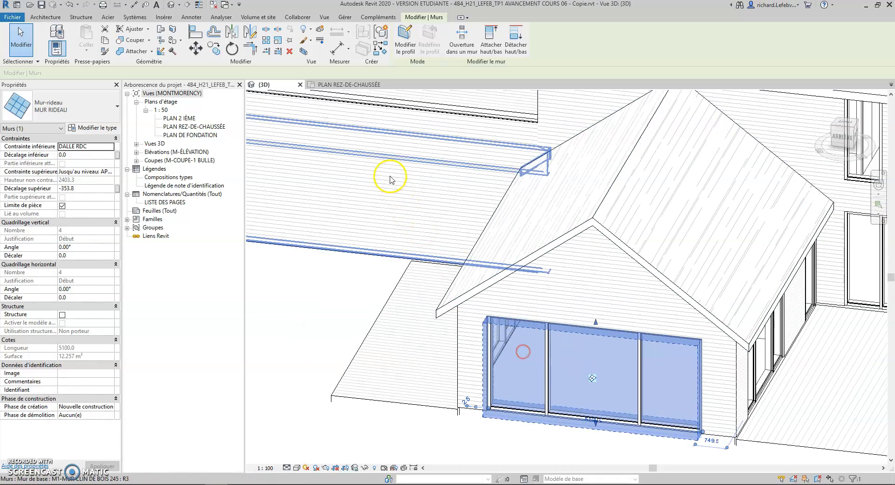
pyautogui.click(391, 180)
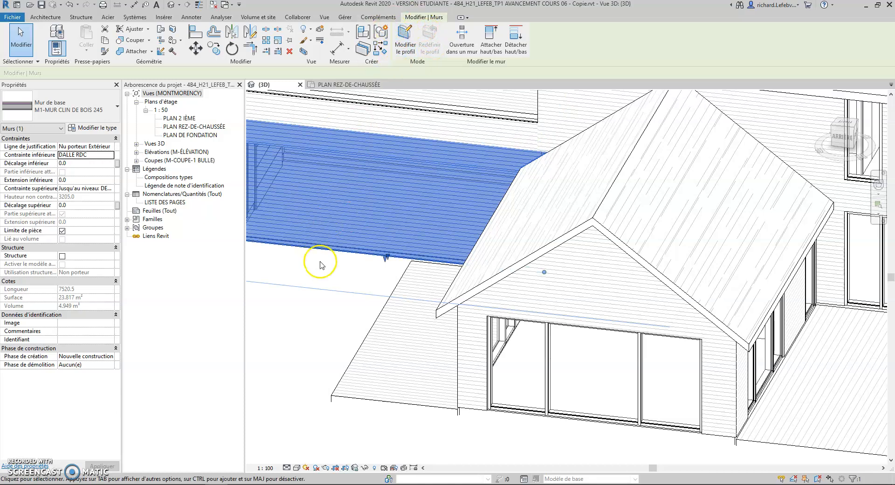
pyautogui.scroll(6, 516, 344)
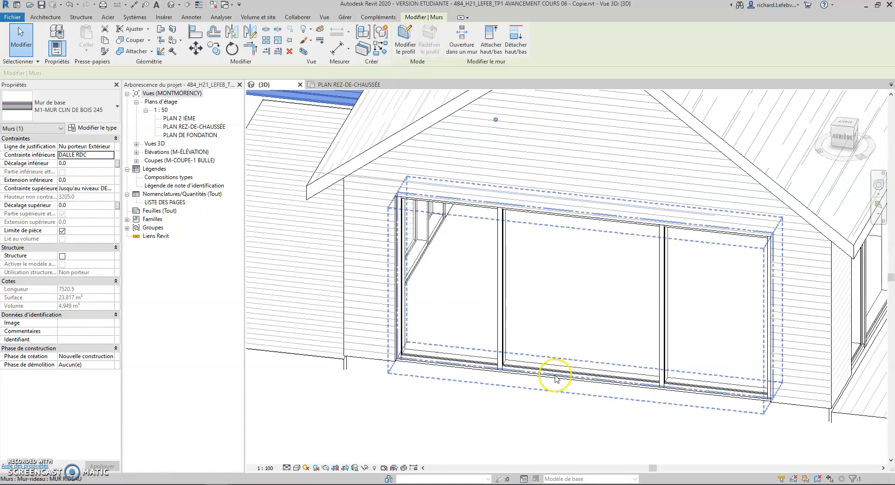
pyautogui.click(556, 378)
pyautogui.scroll(-4, 471, 367)
pyautogui.scroll(-2, 466, 359)
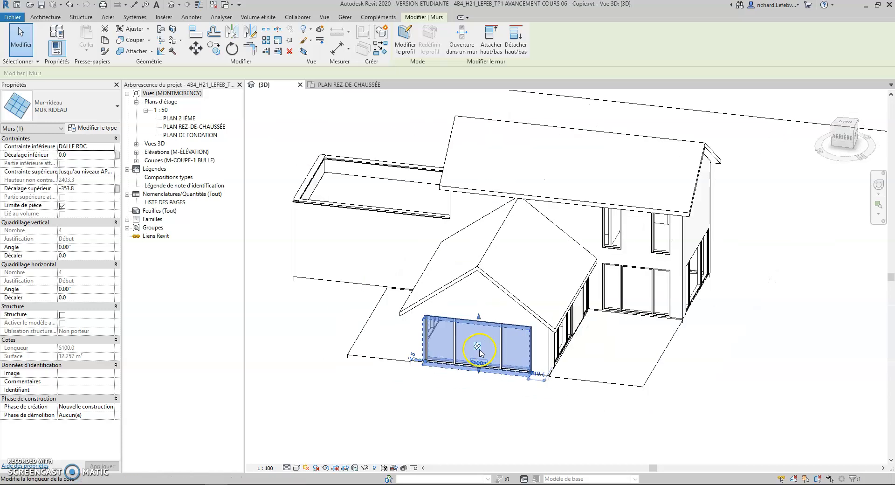
pyautogui.scroll(-2, 481, 353)
# Step: Open the ÉLÉVATION LATÉRALE DROITE view from its marker on the ground-floor plan, framing the gable curtain wall
pyautogui.click(350, 86)
pyautogui.scroll(-3, 472, 356)
pyautogui.scroll(5, 524, 303)
pyautogui.doubleClick(539, 228)
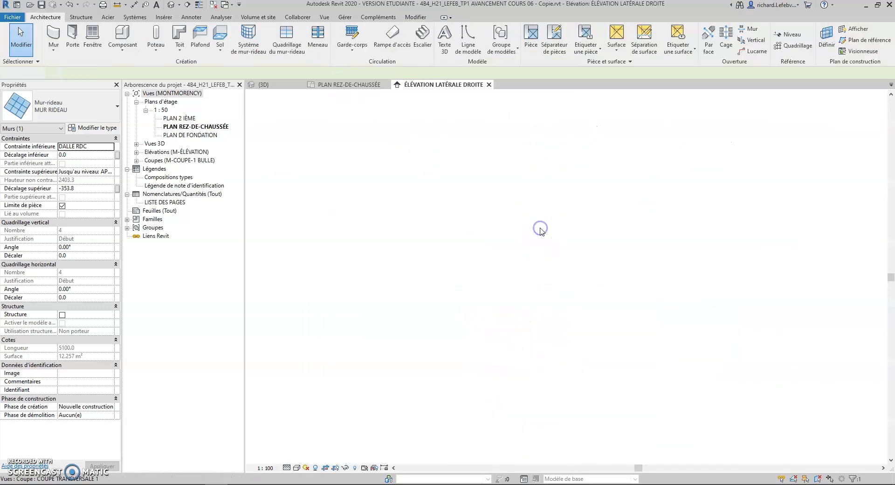
pyautogui.scroll(5, 576, 334)
pyautogui.scroll(2, 570, 335)
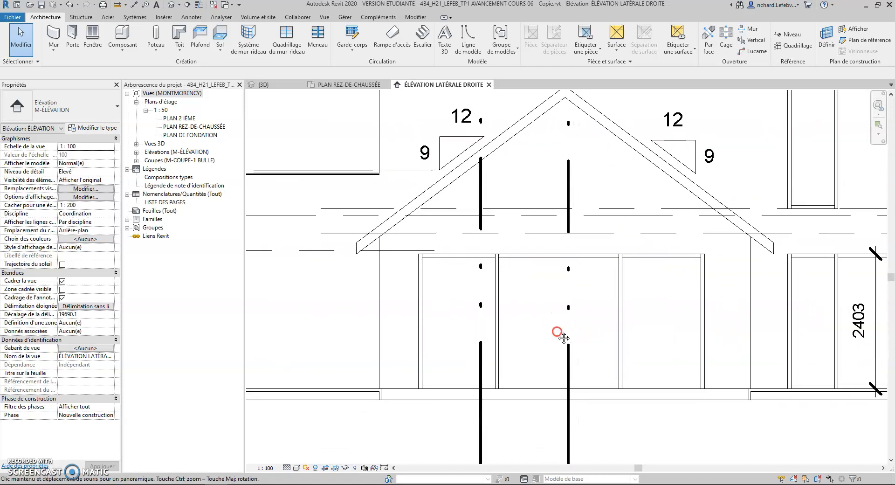
pyautogui.scroll(-1, 560, 330)
# Step: Start editing the profile of the gable curtain wall and display the sketch with thin lines
pyautogui.click(536, 256)
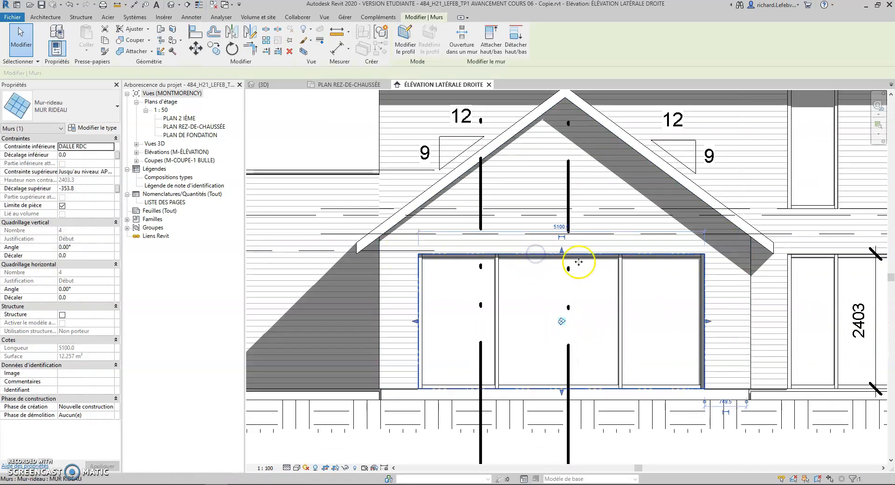
pyautogui.click(399, 51)
pyautogui.moveTo(452, 303); pyautogui.dragTo(386, 276, button='middle')
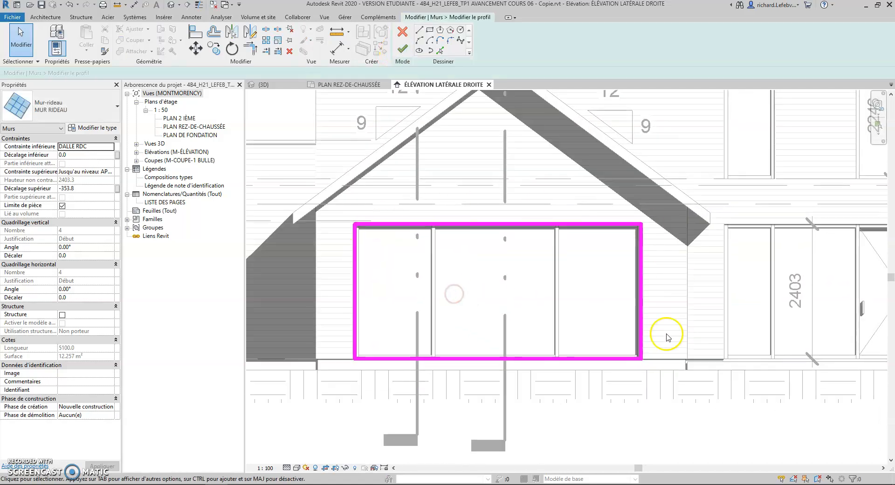
pyautogui.click(198, 7)
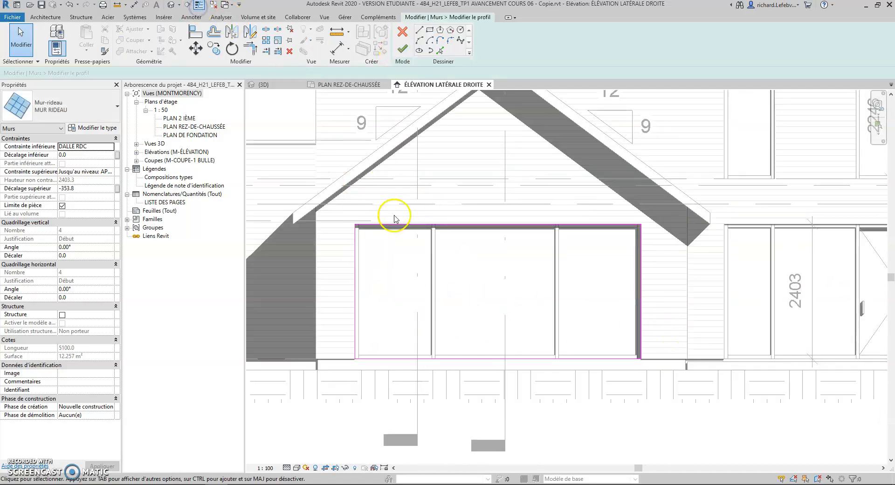
pyautogui.scroll(1, 394, 216)
pyautogui.moveTo(394, 215); pyautogui.dragTo(430, 223, button='middle')
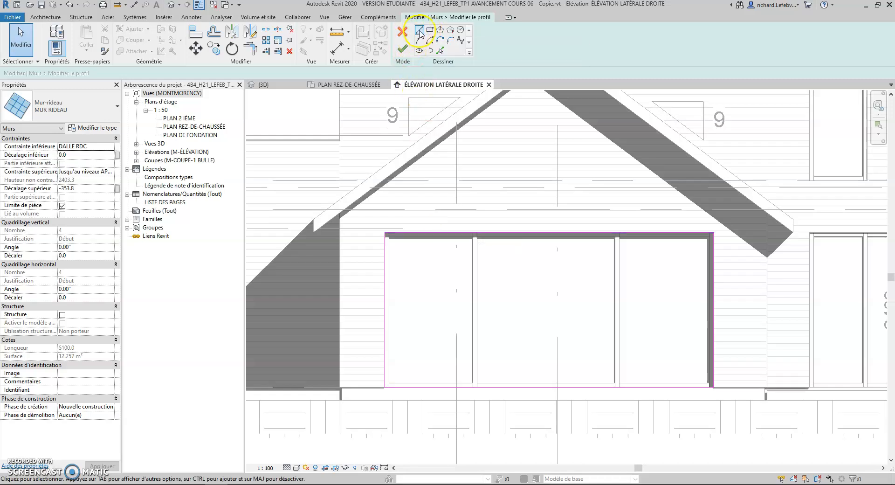
# Step: Draw the left sloped profile line at a 600 mm offset below the underside of the roof, up to the ridge
pyautogui.click(55, 76)
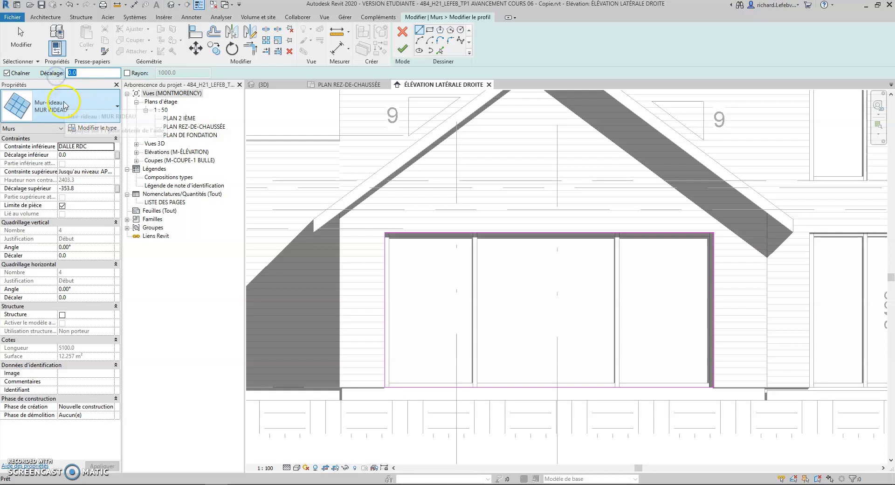
pyautogui.write('600')
pyautogui.scroll(3, 370, 199)
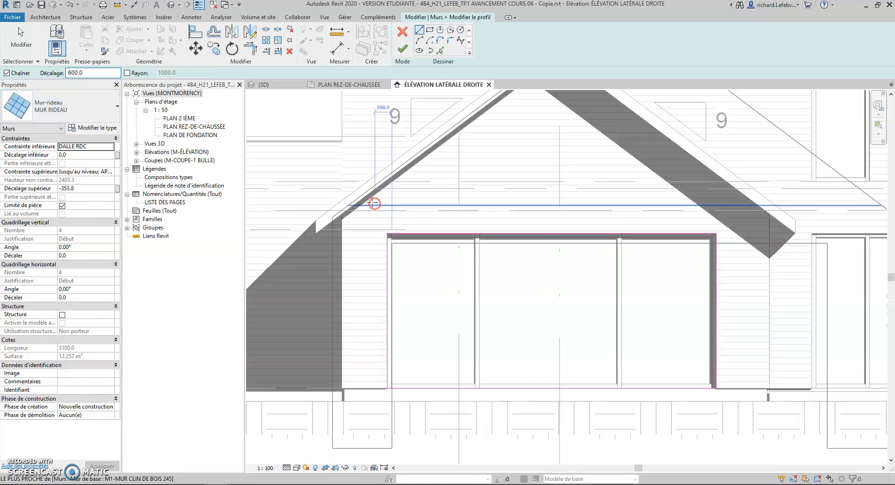
pyautogui.click(319, 292)
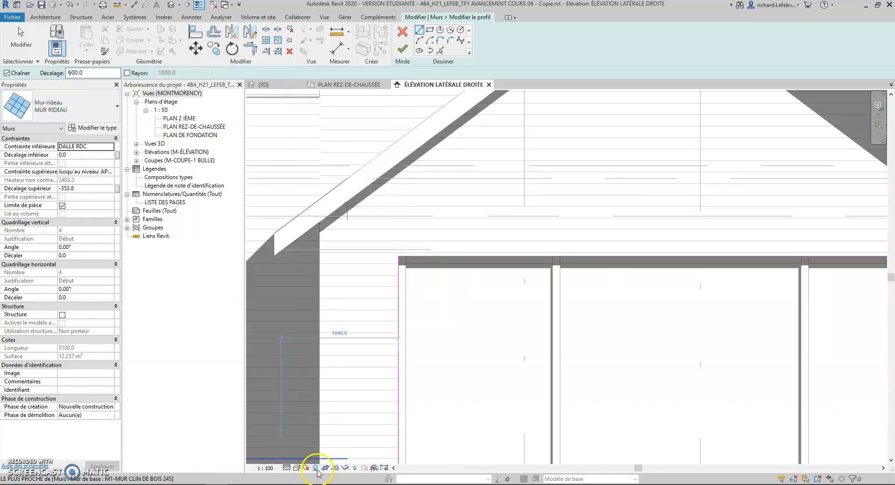
pyautogui.scroll(3, 410, 304)
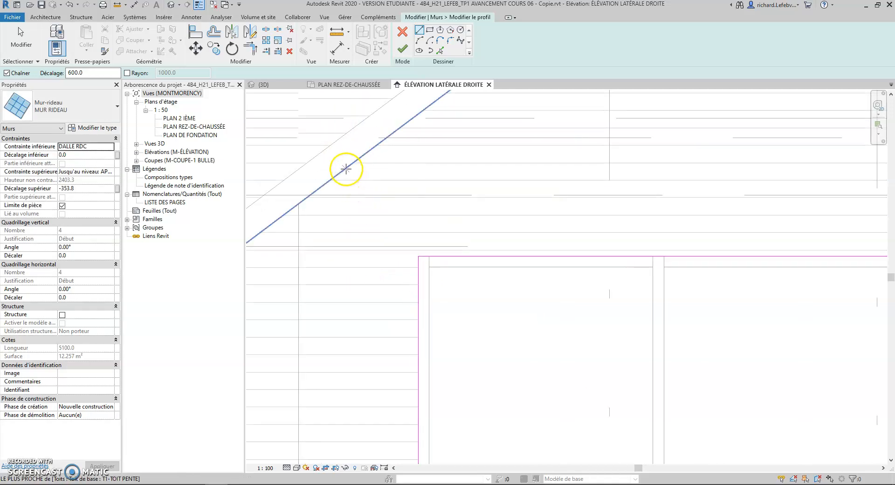
pyautogui.scroll(-4, 349, 173)
pyautogui.scroll(3, 461, 212)
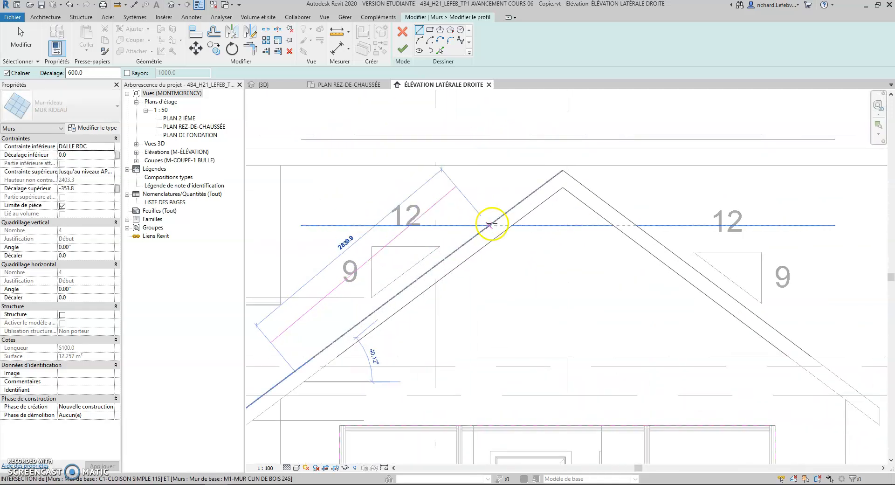
pyautogui.click(563, 188)
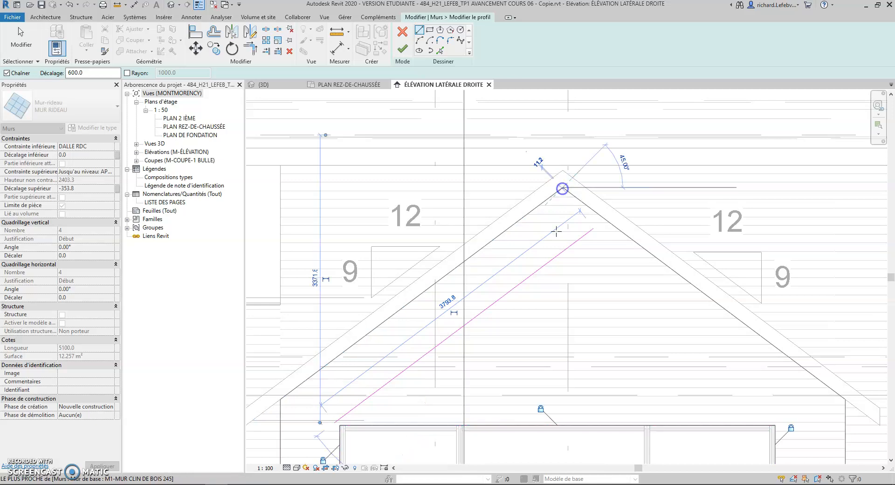
# Step: Continue the profile from the ridge down the right roof slope with the same 600 mm offset, and end the line chain
pyautogui.scroll(-2, 606, 279)
pyautogui.scroll(4, 669, 320)
pyautogui.click(724, 283)
pyautogui.scroll(-2, 721, 285)
pyautogui.press('Escape')
pyautogui.press('Escape')
pyautogui.moveTo(465, 312); pyautogui.dragTo(459, 297, button='middle')
pyautogui.press('Escape')
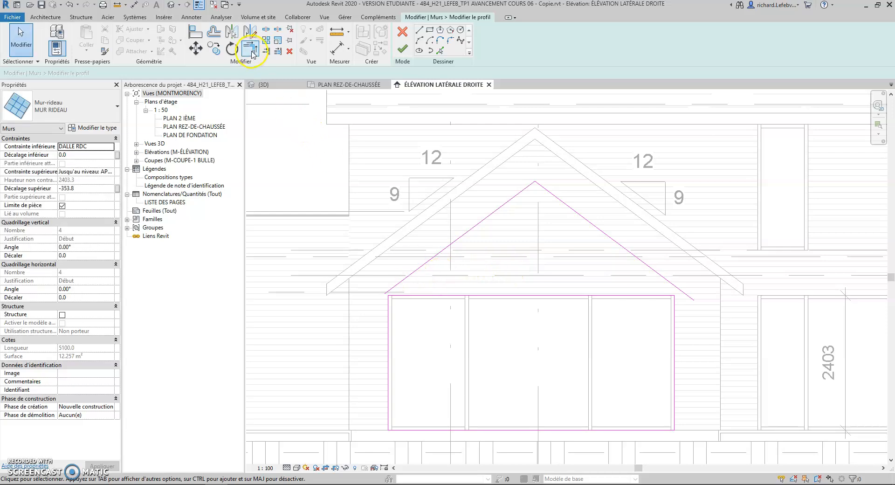
# Step: Trim or extend both sloped lines to the vertical sides of the profile and delete the old horizontal top line
pyautogui.click(251, 52)
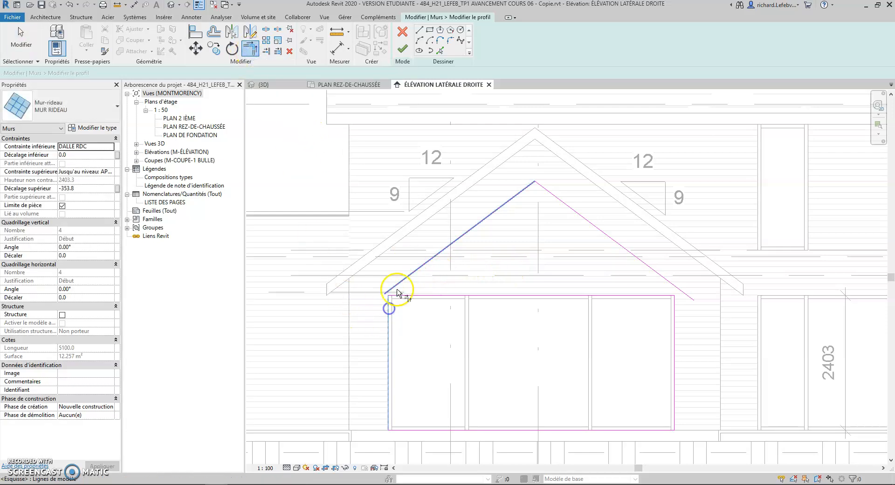
pyautogui.click(642, 264)
pyautogui.click(673, 317)
pyautogui.press('Escape')
pyautogui.press('Escape')
pyautogui.click(576, 295)
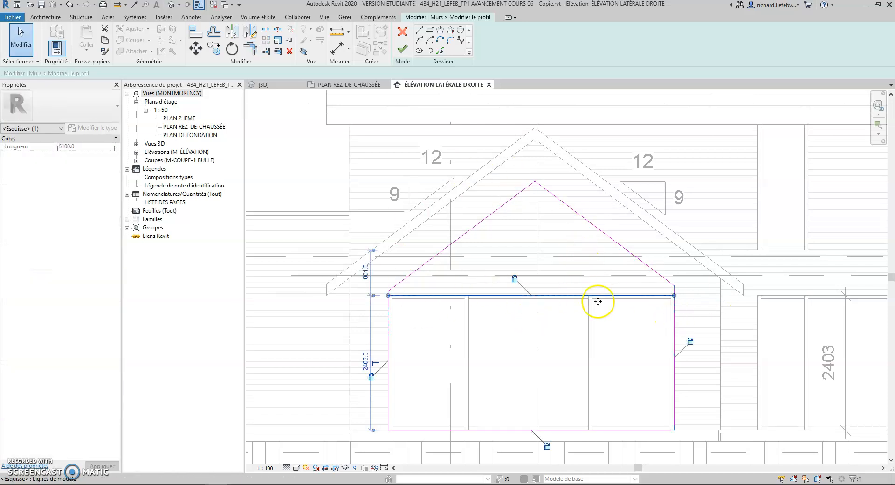
pyautogui.click(565, 365)
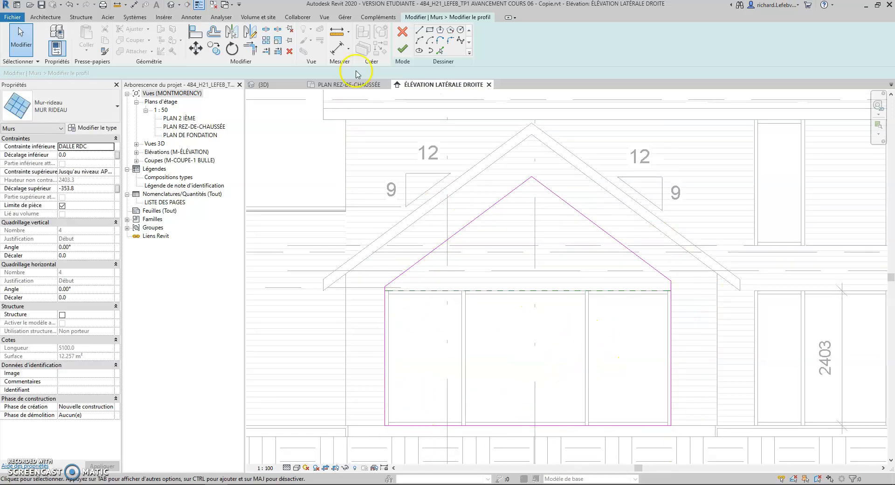
# Step: Finish the curtain wall profile, deleting the horizontal mullions that no longer have a grid line
pyautogui.click(402, 51)
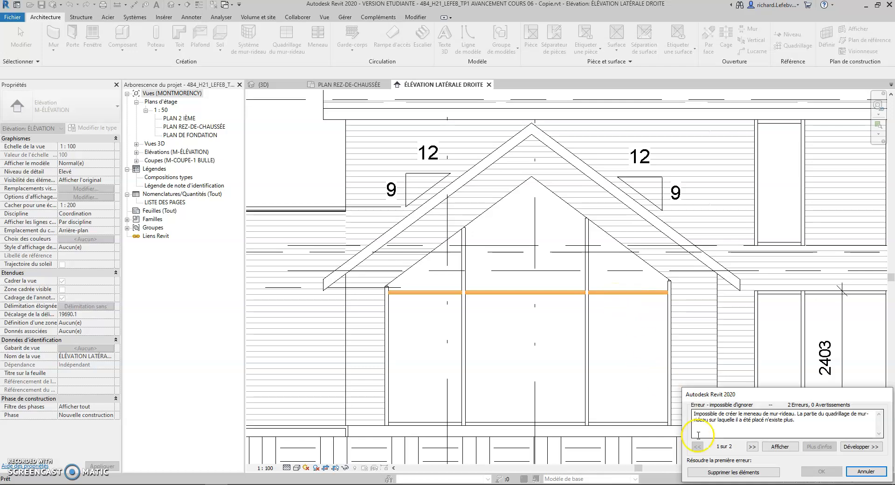
pyautogui.click(742, 472)
pyautogui.click(510, 359)
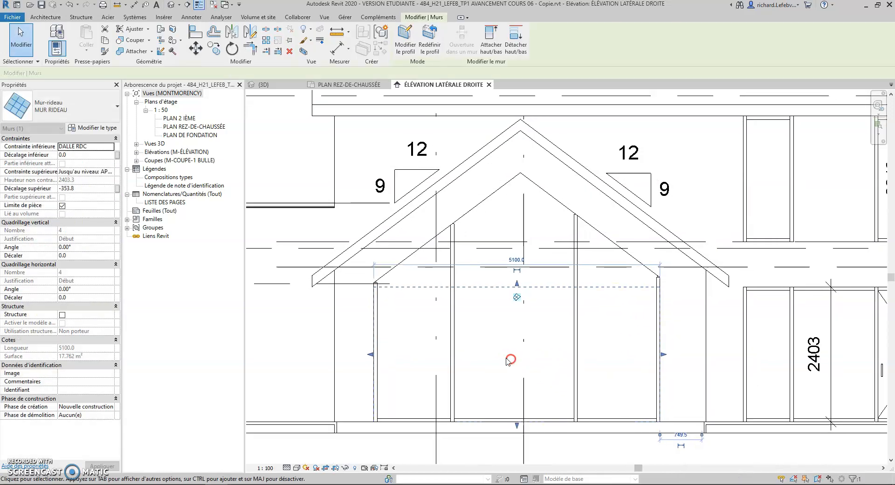
# Step: Place 50 x 150 mm rectangular mullions along the sloped top edges of the gable curtain wall in the 3D view
pyautogui.click(263, 85)
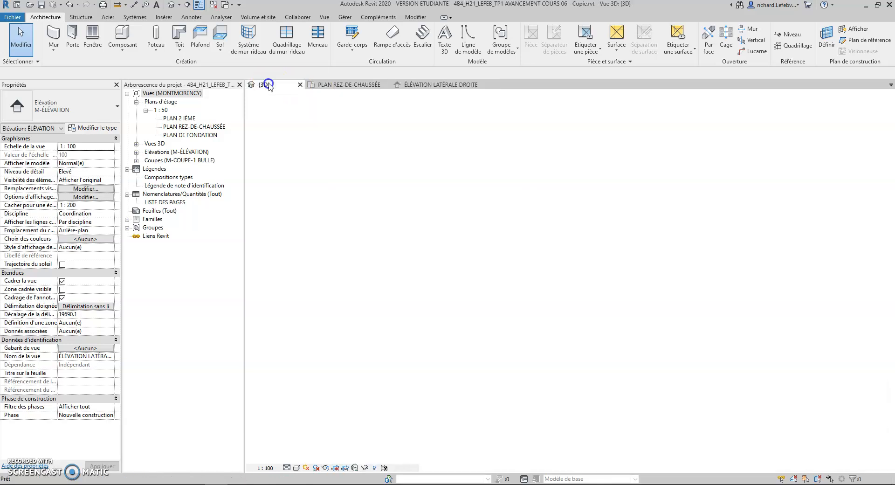
pyautogui.keyDown('shift'); pyautogui.moveTo(515, 392); pyautogui.dragTo(613, 334, button='middle'); pyautogui.keyUp('shift')
pyautogui.scroll(5, 456, 334)
pyautogui.moveTo(472, 337); pyautogui.dragTo(479, 327, button='middle')
pyautogui.scroll(1, 469, 324)
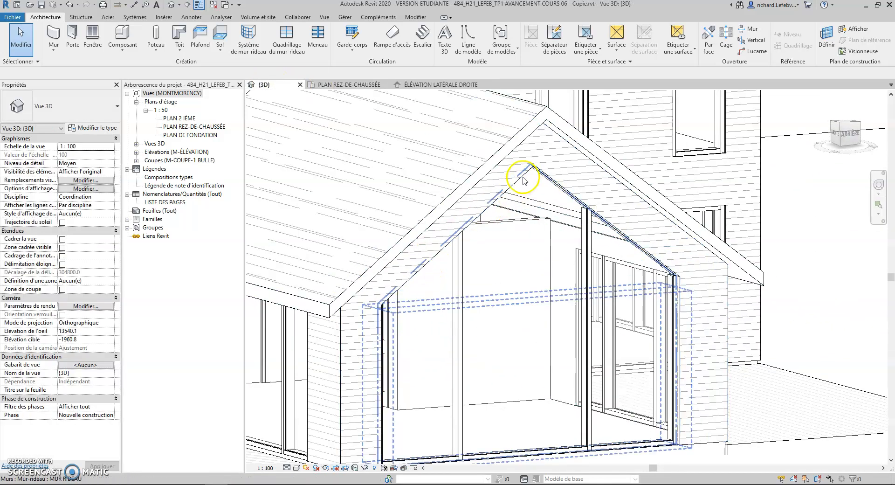
pyautogui.moveTo(523, 323); pyautogui.dragTo(489, 276, button='middle')
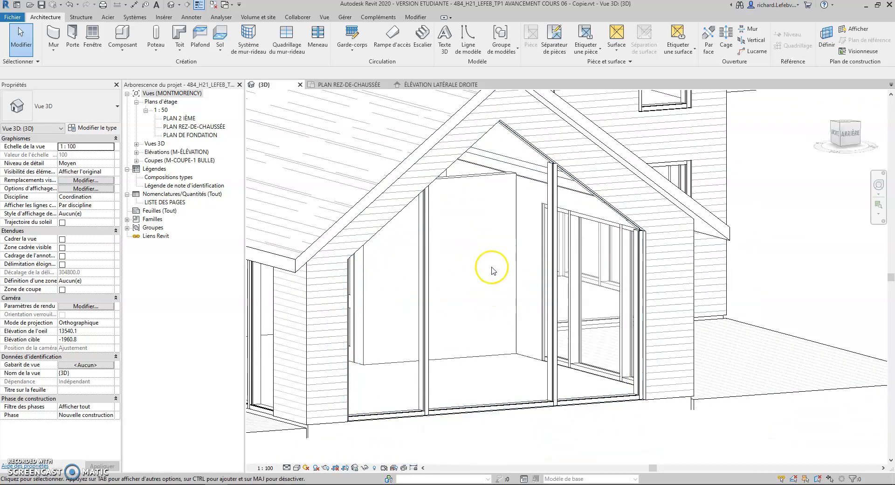
pyautogui.click(321, 49)
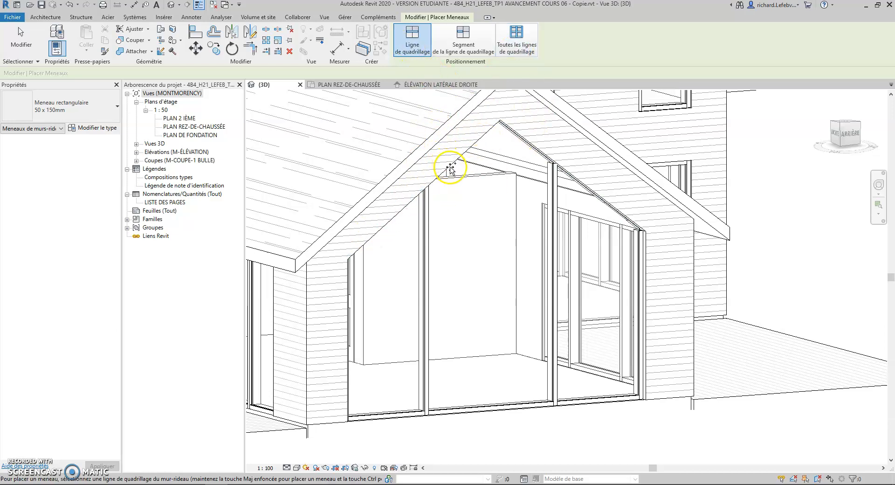
pyautogui.click(446, 169)
pyautogui.click(447, 169)
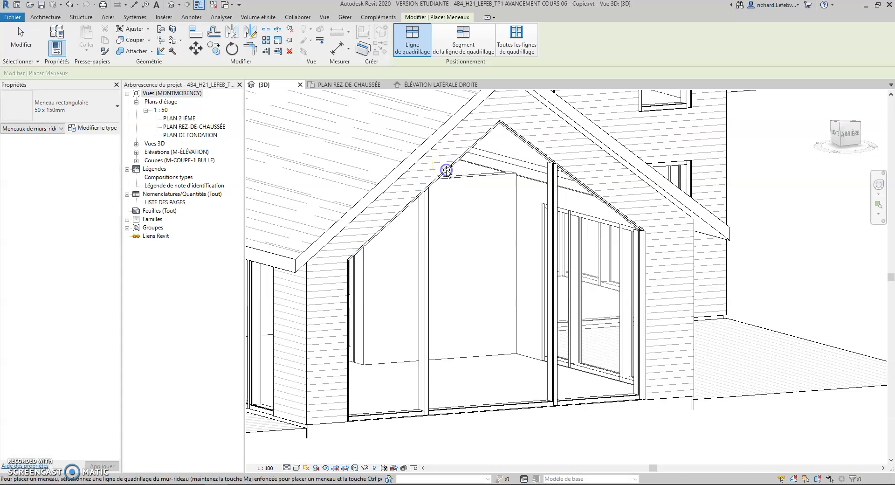
pyautogui.keyDown('shift'); pyautogui.moveTo(601, 292); pyautogui.dragTo(542, 275, button='middle'); pyautogui.keyUp('shift')
pyautogui.press('Escape')
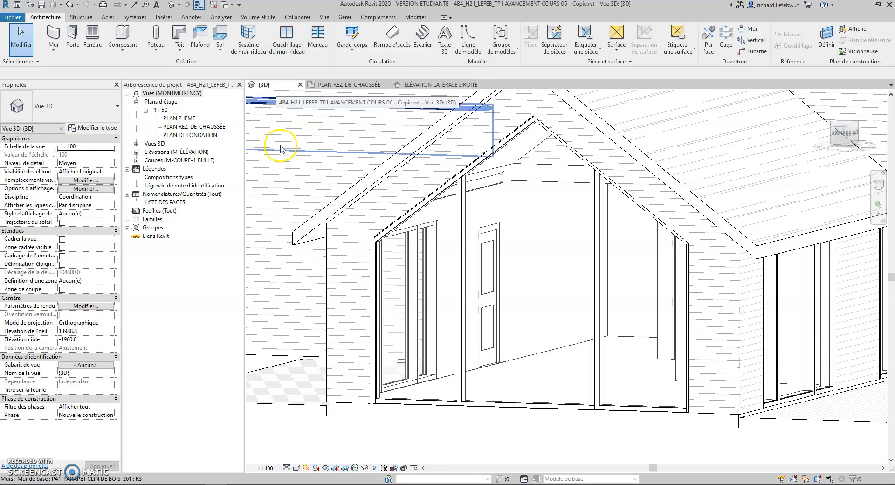
# Step: In the right side elevation, add a horizontal grid line about 2480 mm above the curtain wall's base and place a 50 x 150 mm mullion on it
pyautogui.click(454, 86)
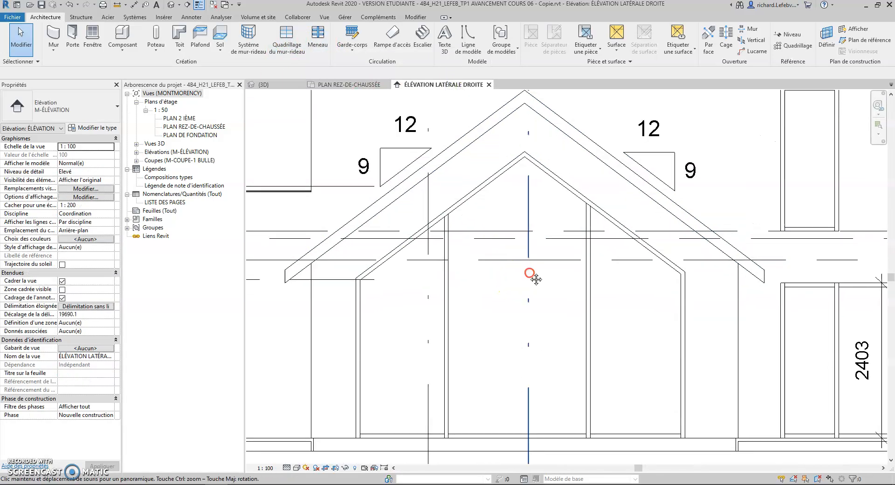
pyautogui.click(297, 45)
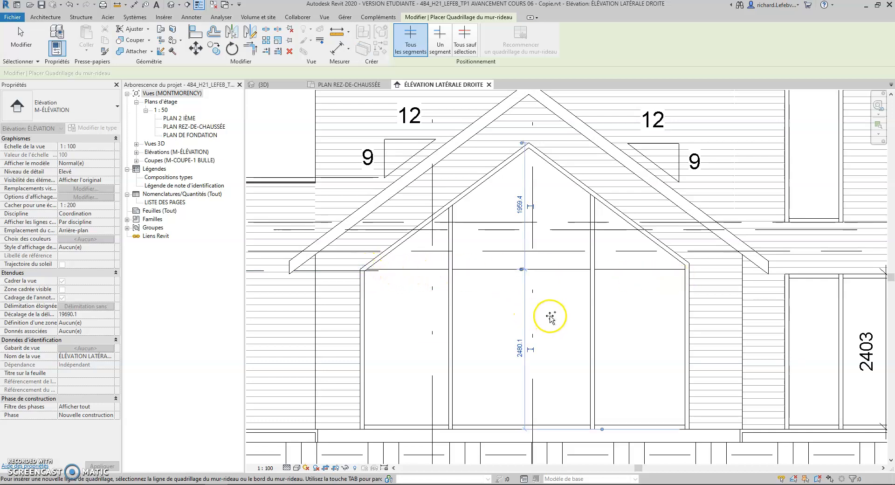
pyautogui.press('Escape')
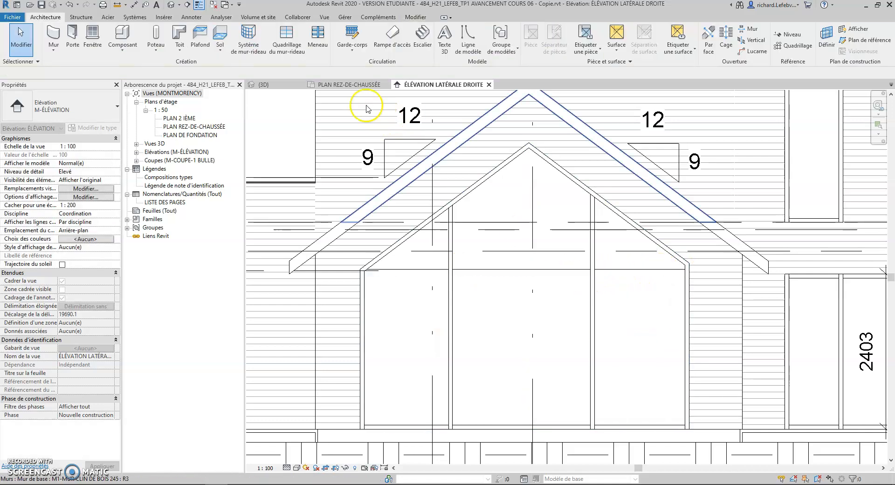
pyautogui.click(316, 46)
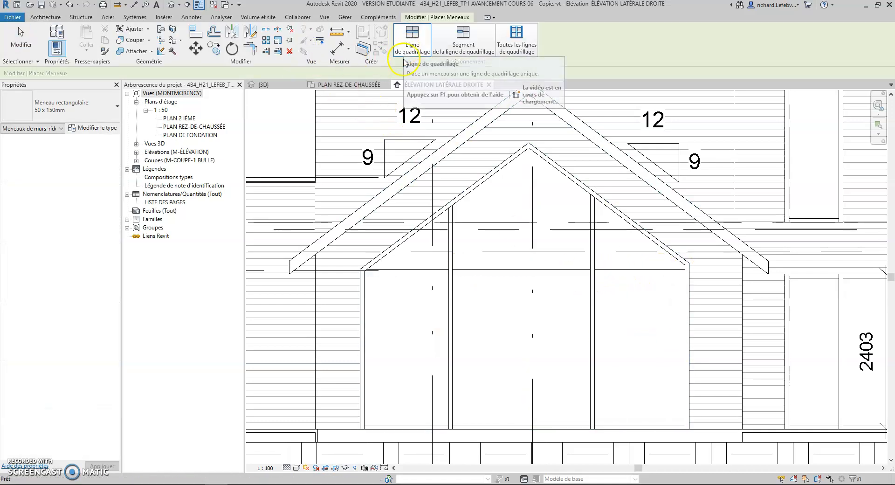
pyautogui.click(405, 269)
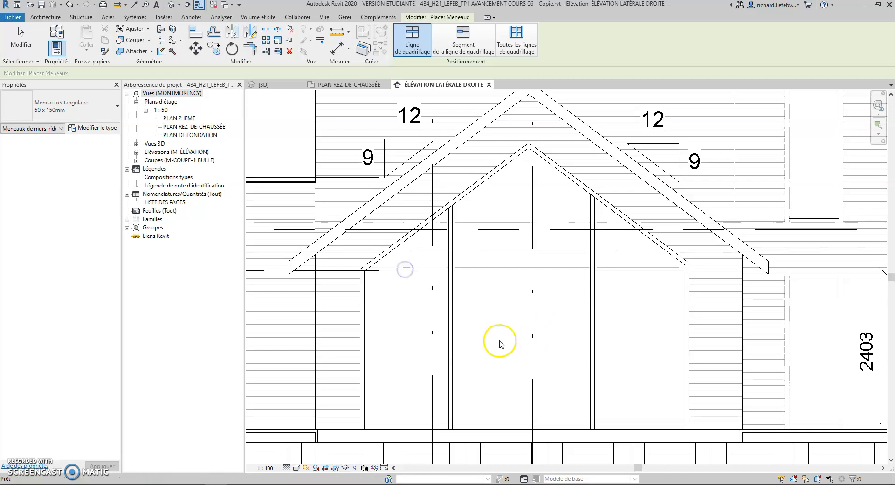
# Step: Leave mullion placement and review the finished gable curtain wall in the right side elevation and in the 3D view
pyautogui.press('Escape')
pyautogui.moveTo(534, 225); pyautogui.dragTo(524, 202, button='middle')
pyautogui.scroll(-3, 525, 207)
pyautogui.middleClick(557, 220)
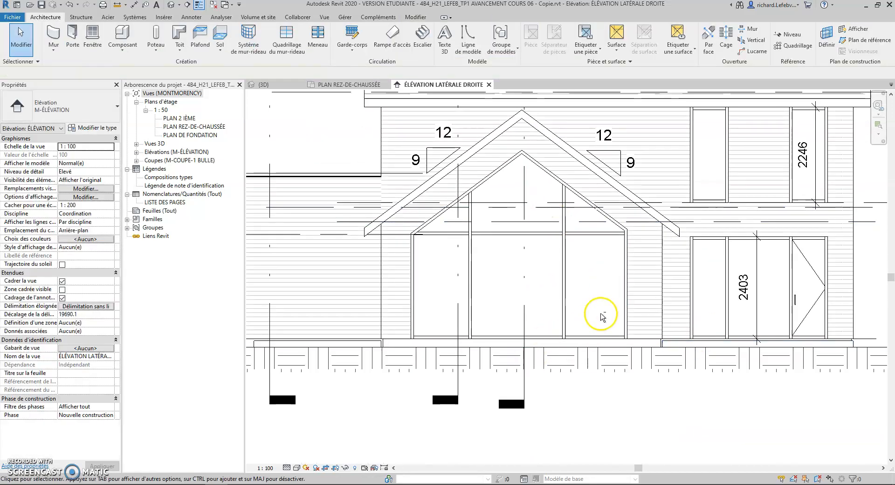
pyautogui.click(273, 86)
pyautogui.scroll(3, 636, 299)
pyautogui.keyDown('shift'); pyautogui.moveTo(635, 300); pyautogui.dragTo(548, 274, button='middle'); pyautogui.keyUp('shift')
# Step: Try to reset the gable curtain wall's profile to its original shape
pyautogui.click(515, 270)
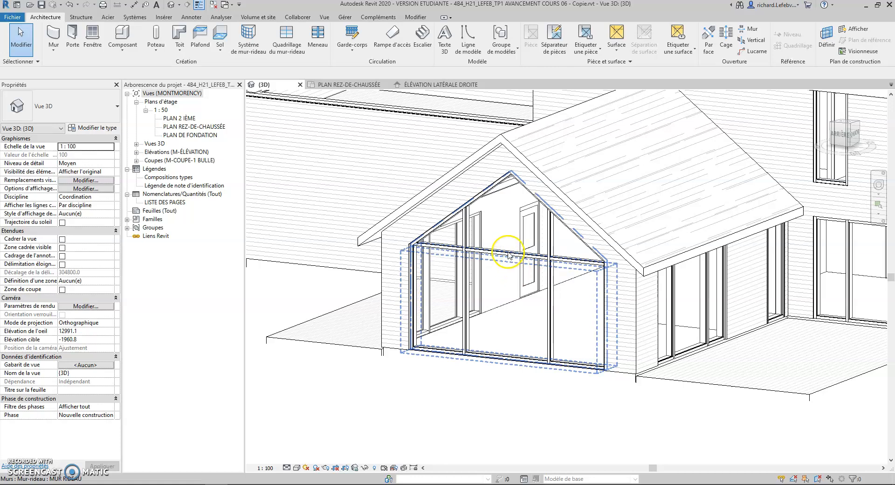
pyautogui.click(508, 254)
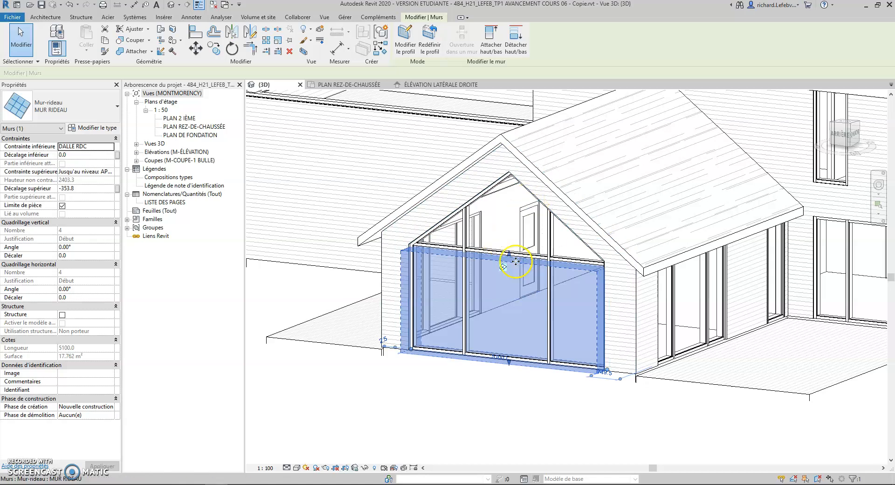
pyautogui.scroll(5, 516, 262)
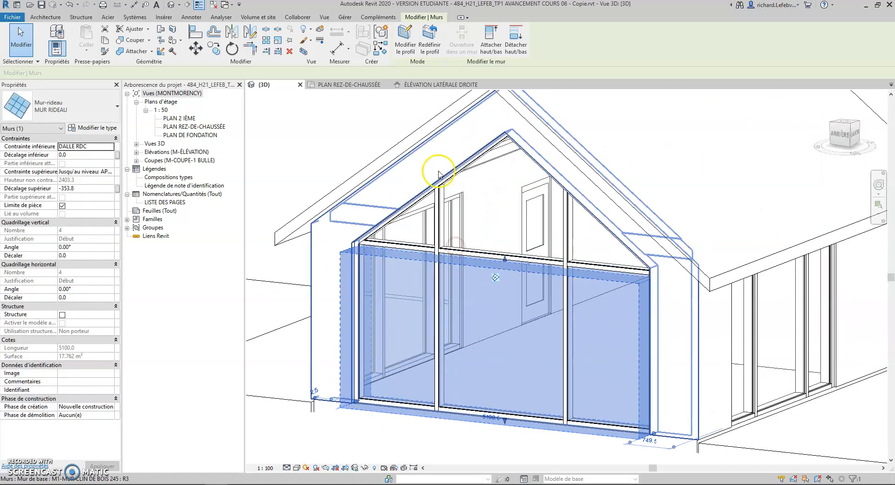
pyautogui.moveTo(508, 233); pyautogui.dragTo(511, 226, button='middle')
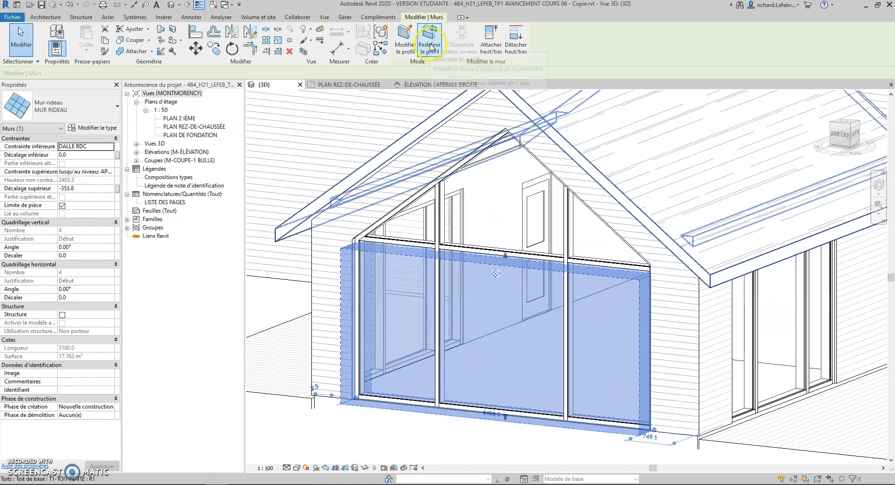
pyautogui.click(432, 48)
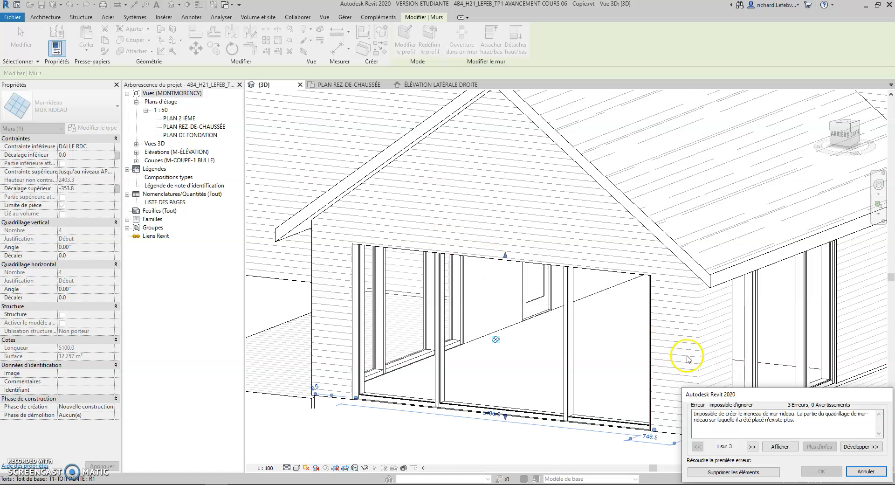
pyautogui.click(866, 472)
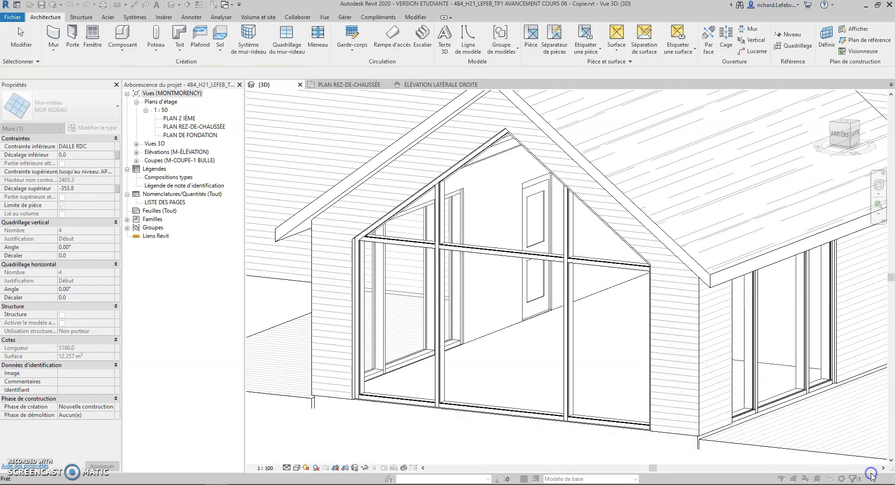
# Step: Examine the building corner where the two ground-floor curtain walls meet the clad corner post in the 3D view
pyautogui.scroll(-5, 565, 394)
pyautogui.keyDown('shift'); pyautogui.moveTo(680, 355); pyautogui.dragTo(503, 362, button='middle'); pyautogui.keyUp('shift')
pyautogui.scroll(4, 634, 425)
pyautogui.moveTo(634, 425); pyautogui.dragTo(632, 394, button='middle')
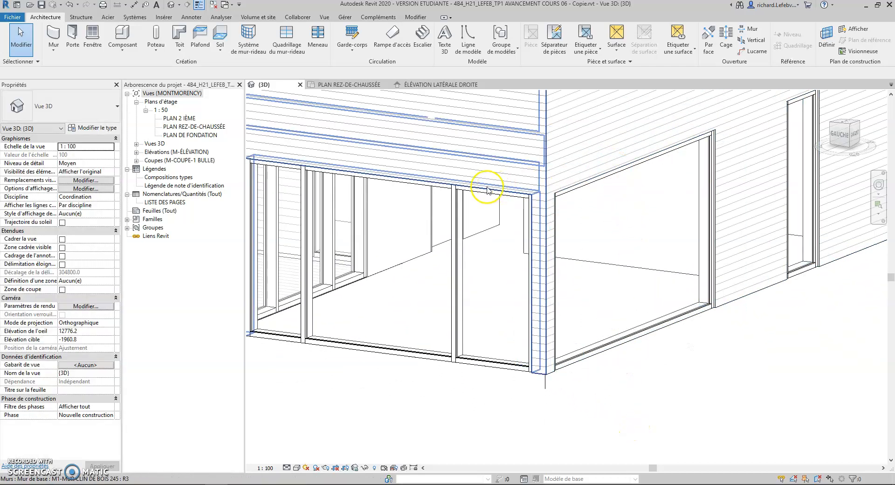
pyautogui.click(531, 224)
pyautogui.keyDown('shift'); pyautogui.moveTo(709, 377); pyautogui.dragTo(542, 263, button='middle'); pyautogui.keyUp('shift')
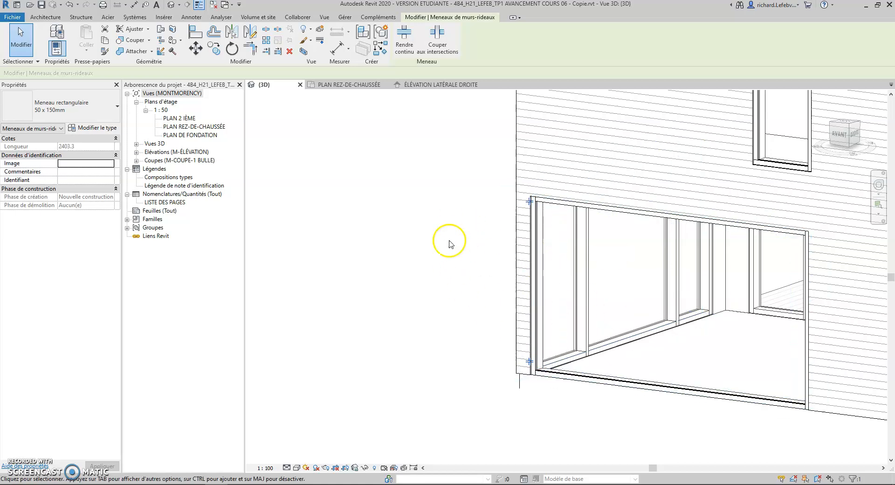
pyautogui.keyDown('shift'); pyautogui.moveTo(592, 264); pyautogui.dragTo(632, 343, button='middle'); pyautogui.keyUp('shift')
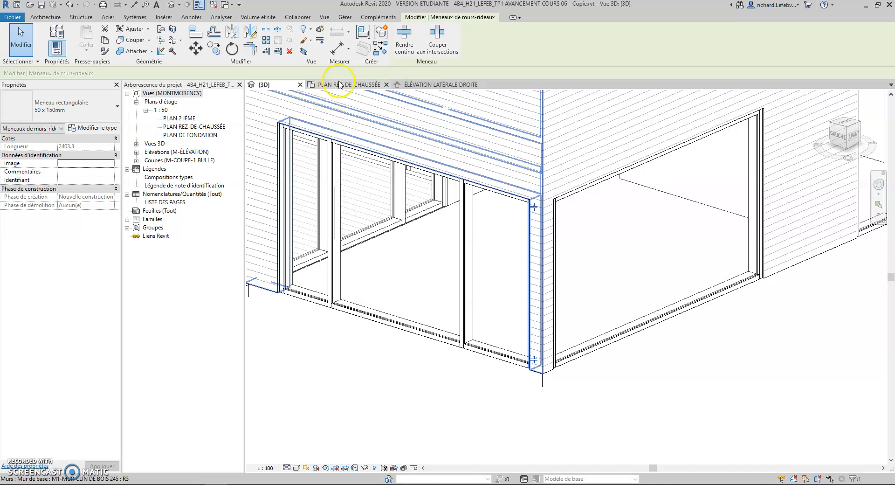
# Step: In the ground-floor plan, stretch the ends of both curtain walls through the corner post until they cross, and inspect the corner in 3D
pyautogui.click(340, 85)
pyautogui.scroll(6, 456, 314)
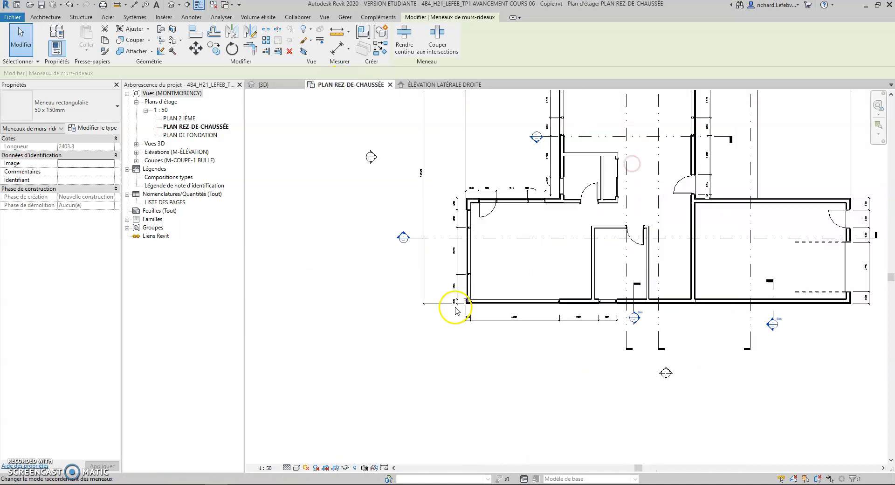
pyautogui.scroll(4, 486, 297)
pyautogui.moveTo(488, 286); pyautogui.dragTo(458, 328, button='middle')
pyautogui.click(422, 265)
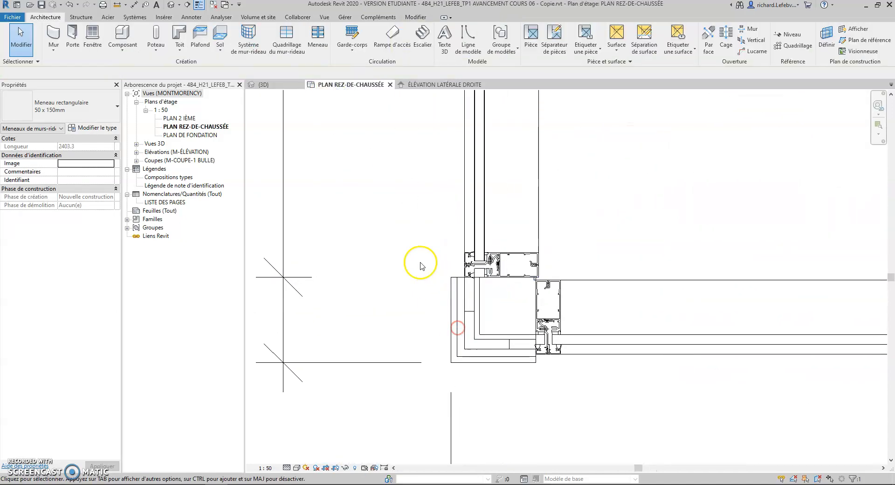
pyautogui.click(473, 182)
pyautogui.moveTo(473, 183); pyautogui.dragTo(482, 282)
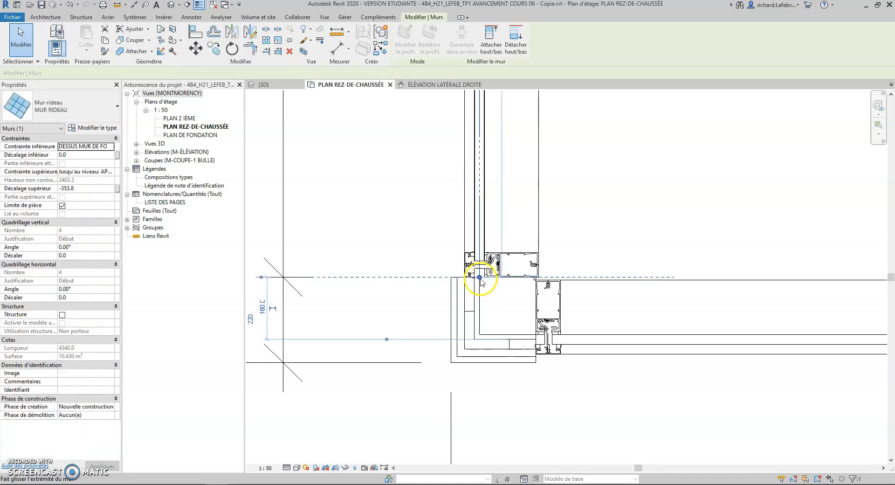
pyautogui.moveTo(477, 373); pyautogui.dragTo(541, 344)
pyautogui.moveTo(460, 337); pyautogui.dragTo(413, 339)
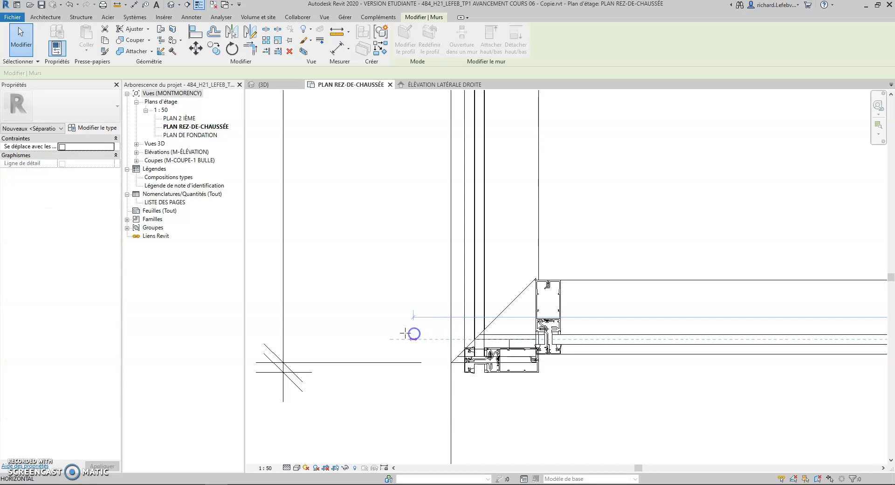
pyautogui.click(280, 85)
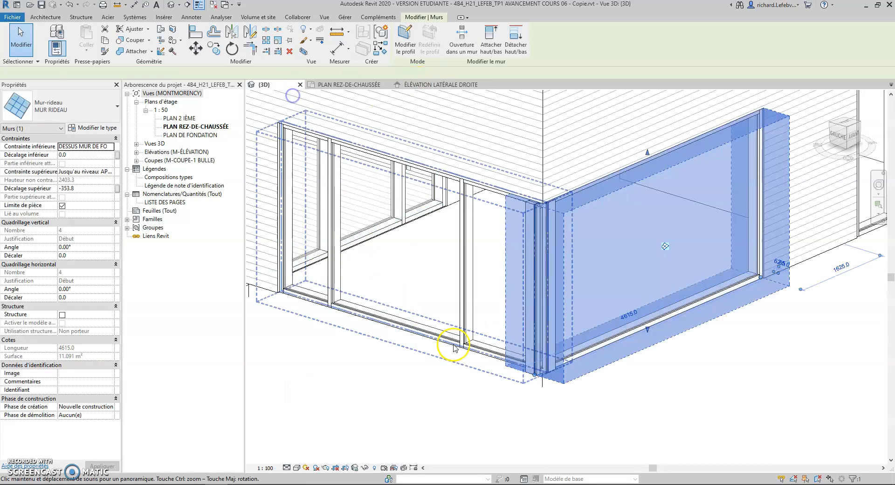
pyautogui.click(659, 373)
pyautogui.keyDown('shift'); pyautogui.moveTo(578, 368); pyautogui.dragTo(540, 364, button='middle'); pyautogui.keyUp('shift')
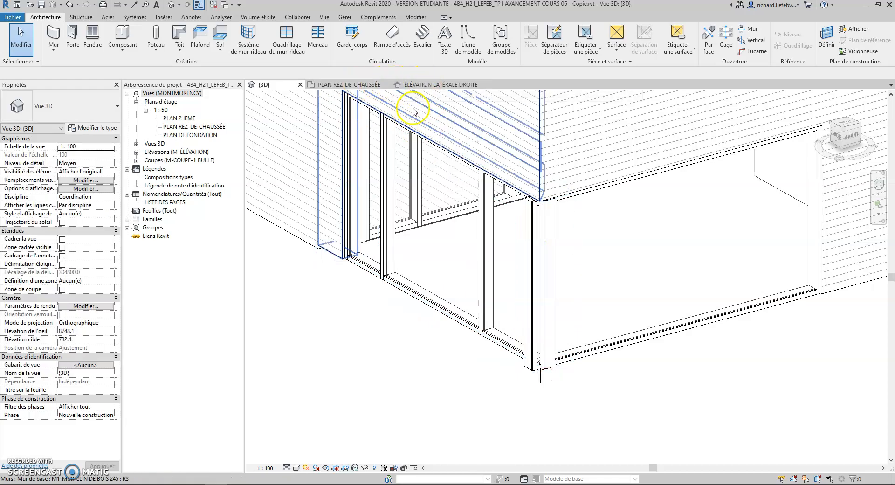
# Step: In the ground-floor plan, pull the end of the horizontal curtain wall back to the inner edge of the corner post
pyautogui.click(351, 85)
pyautogui.scroll(2, 510, 355)
pyautogui.click(522, 327)
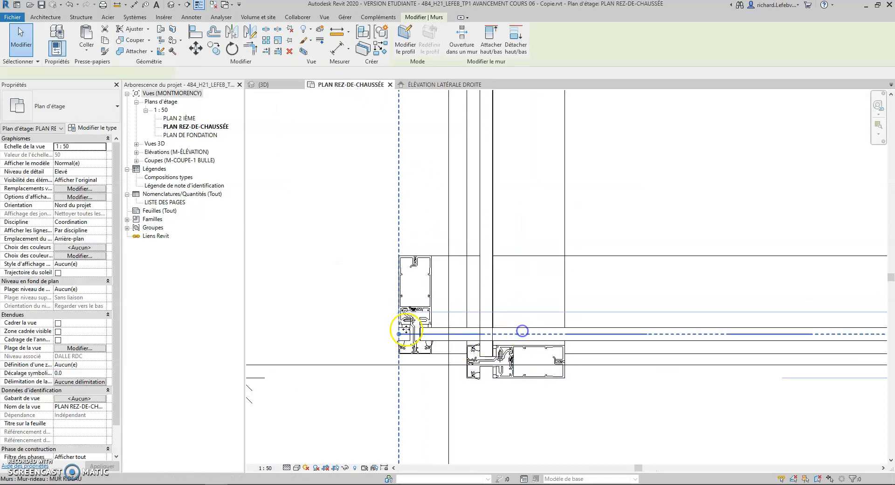
pyautogui.click(404, 336)
pyautogui.click(565, 339)
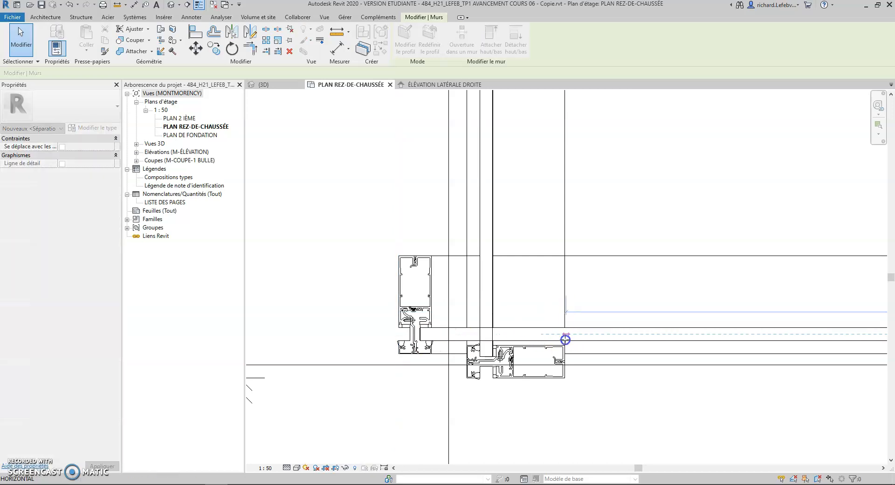
pyautogui.moveTo(565, 340); pyautogui.dragTo(566, 340)
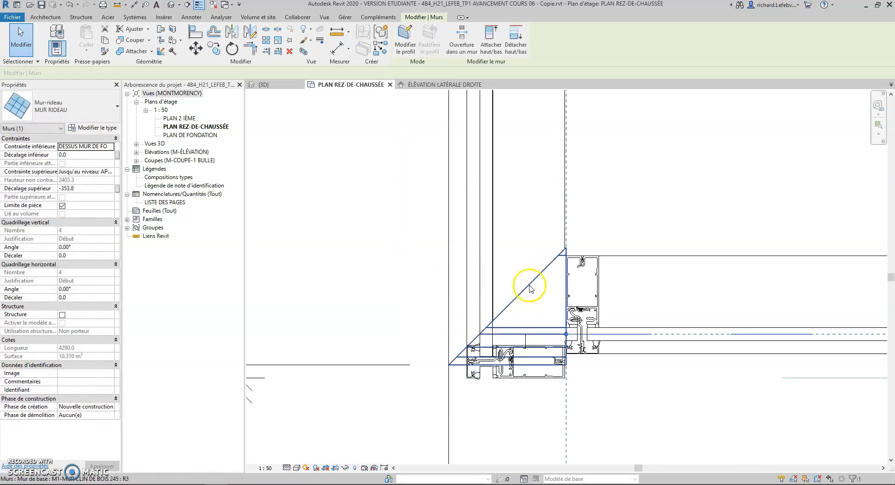
# Step: Pull the end of the vertical curtain wall in the plan back from the corner so the solid corner post is restored
pyautogui.click(487, 317)
pyautogui.moveTo(487, 281); pyautogui.dragTo(488, 378)
pyautogui.moveTo(497, 255); pyautogui.dragTo(501, 244)
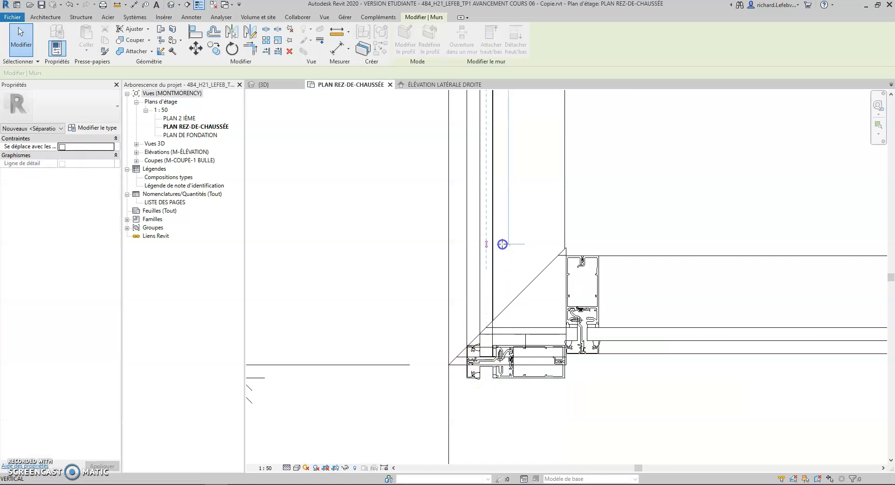
pyautogui.scroll(-2, 509, 343)
pyautogui.moveTo(509, 342); pyautogui.dragTo(444, 340, button='middle')
pyautogui.click(445, 314)
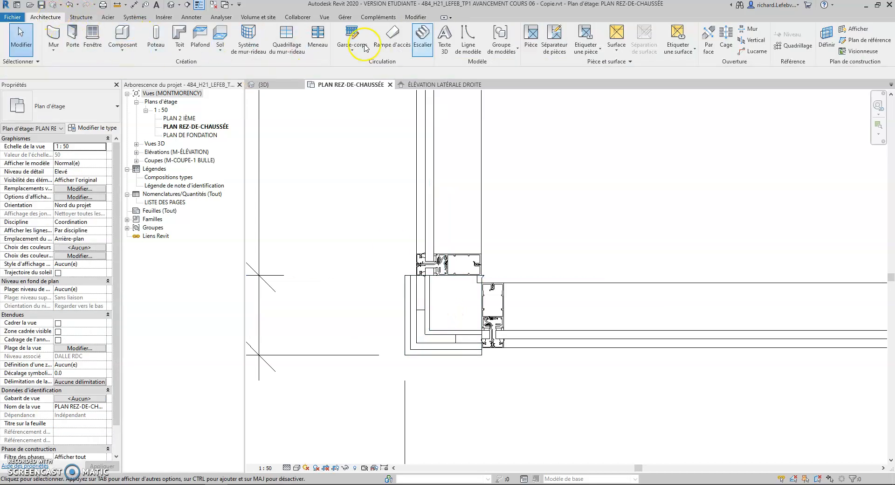
# Step: Cut a rectangular wall opening through the horizontal leg of the corner post in plan, and select the opening in the 3D view
pyautogui.click(752, 29)
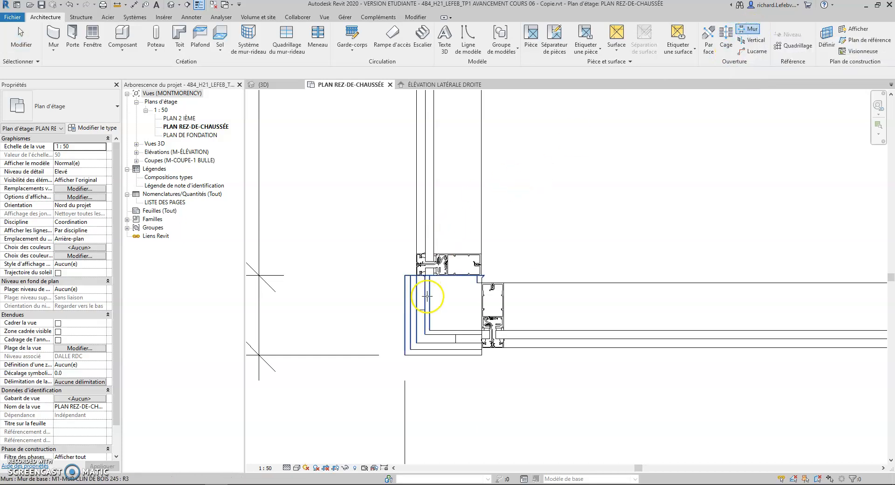
pyautogui.click(444, 335)
pyautogui.click(522, 341)
pyautogui.click(524, 336)
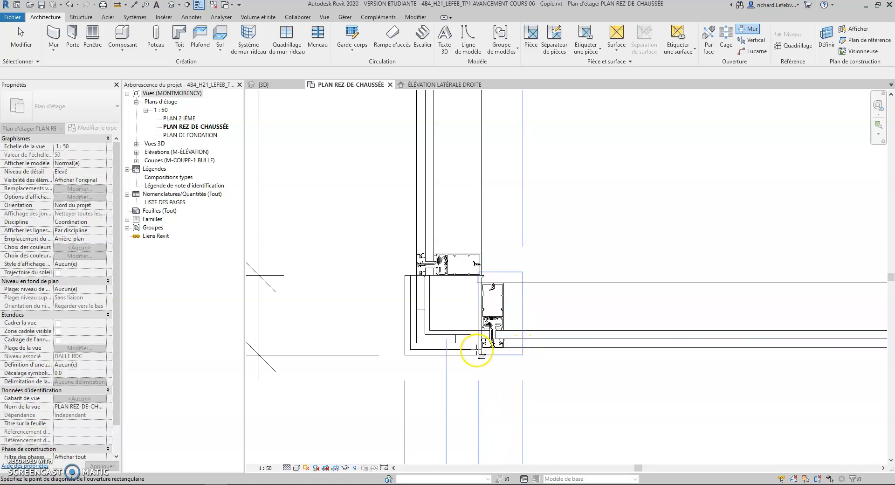
pyautogui.click(373, 346)
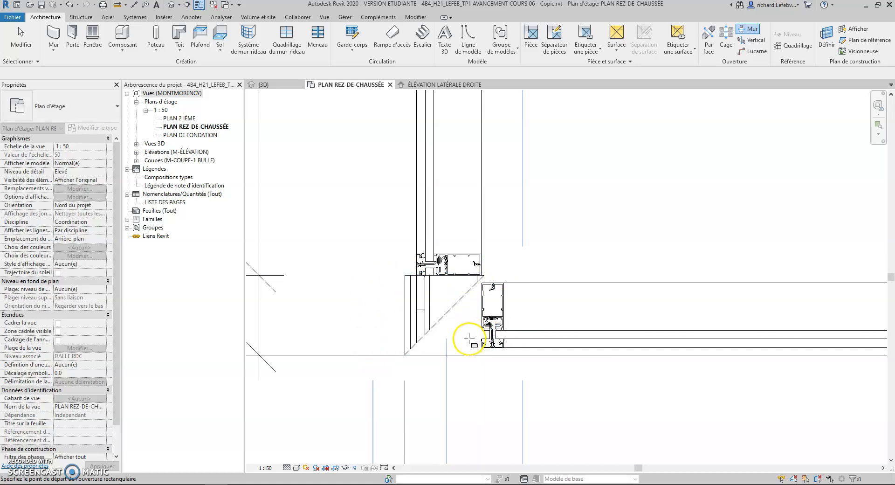
pyautogui.scroll(-2, 467, 334)
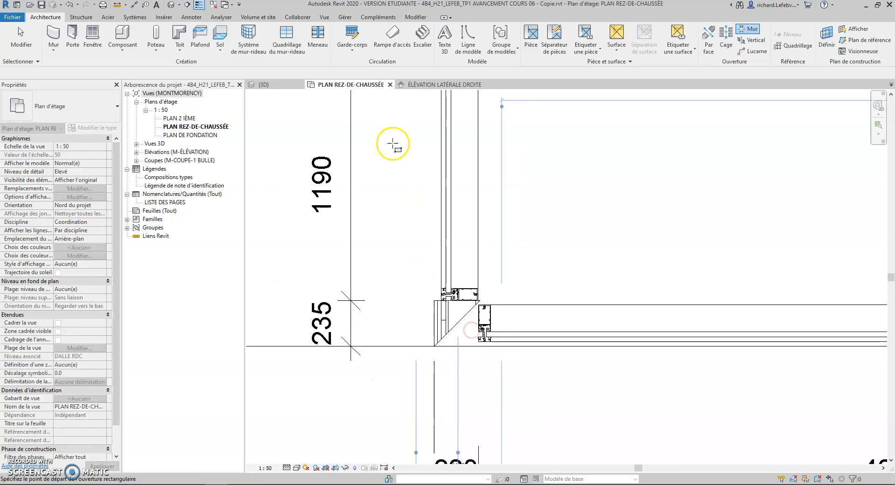
pyautogui.click(276, 85)
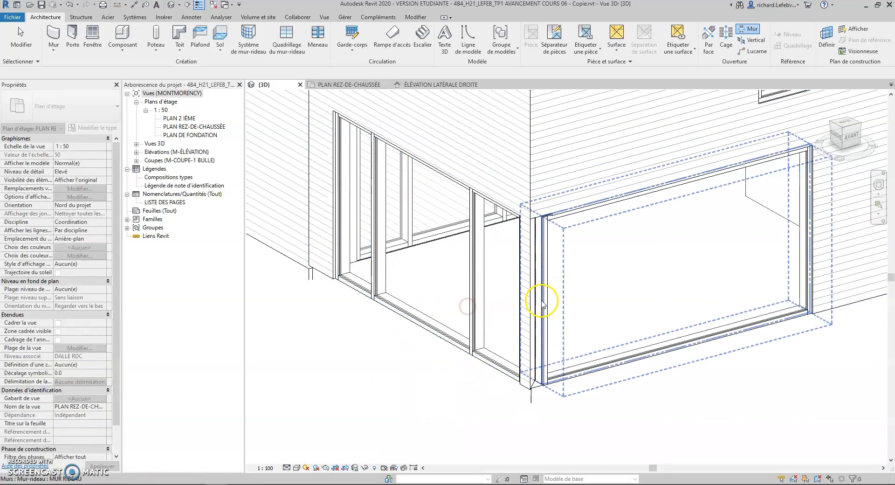
pyautogui.press('Escape')
pyautogui.click(553, 300)
pyautogui.keyDown('shift'); pyautogui.moveTo(545, 304); pyautogui.dragTo(613, 255, button='middle'); pyautogui.keyUp('shift')
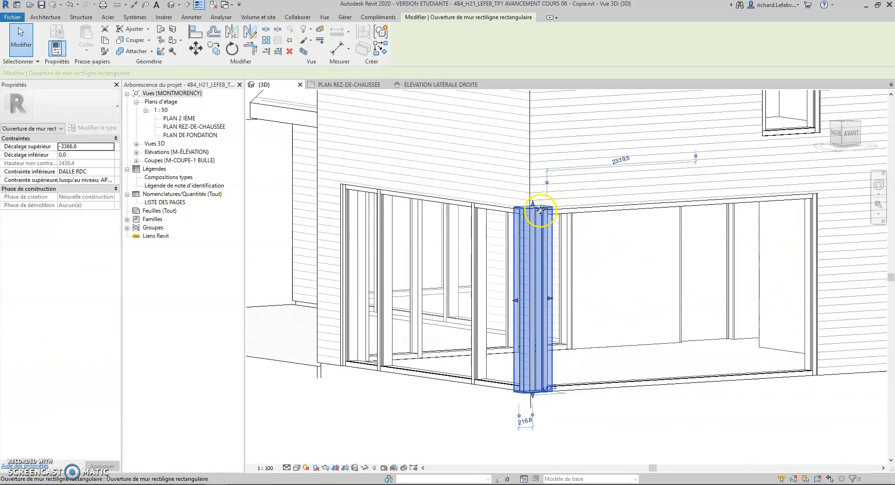
# Step: Align the top of the corner wall opening with the head of the adjacent curtain wall and lock the alignment
pyautogui.scroll(4, 548, 208)
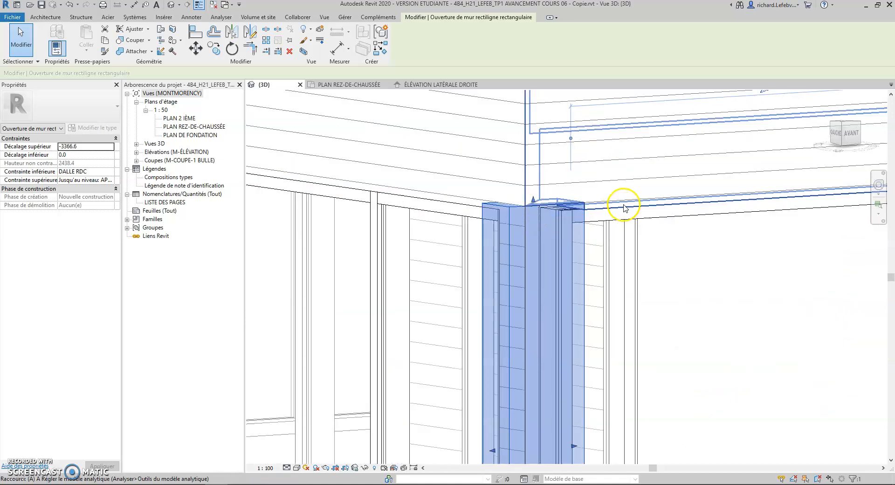
pyautogui.press('a')
pyautogui.press('l')
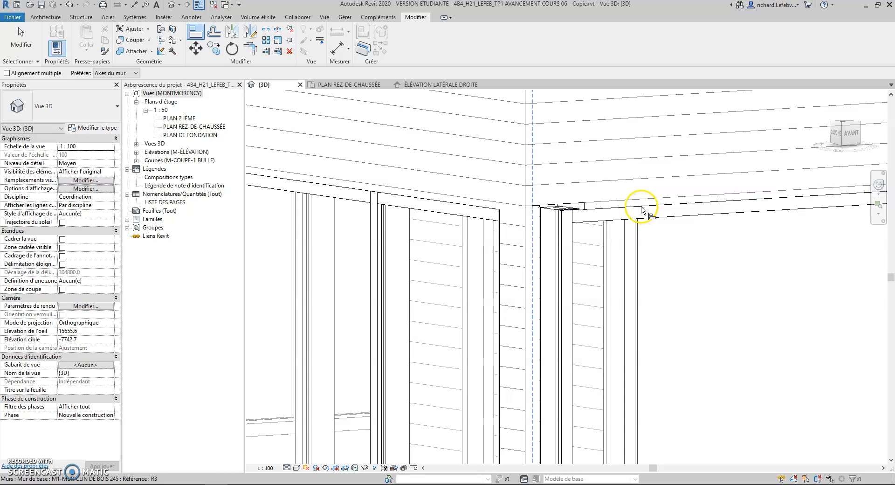
pyautogui.click(641, 206)
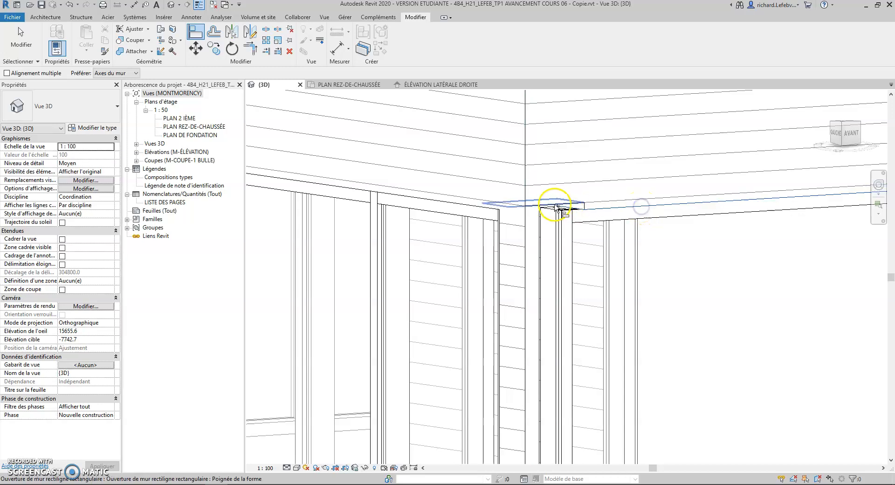
pyautogui.click(546, 205)
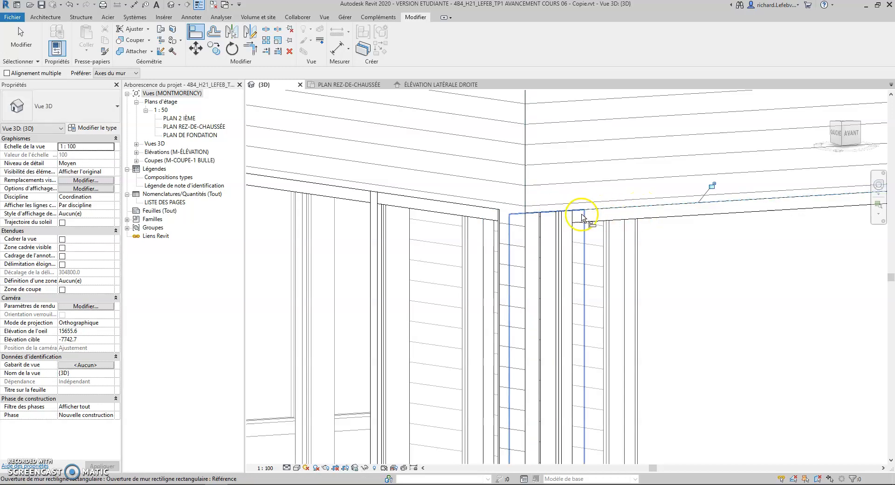
pyautogui.click(712, 188)
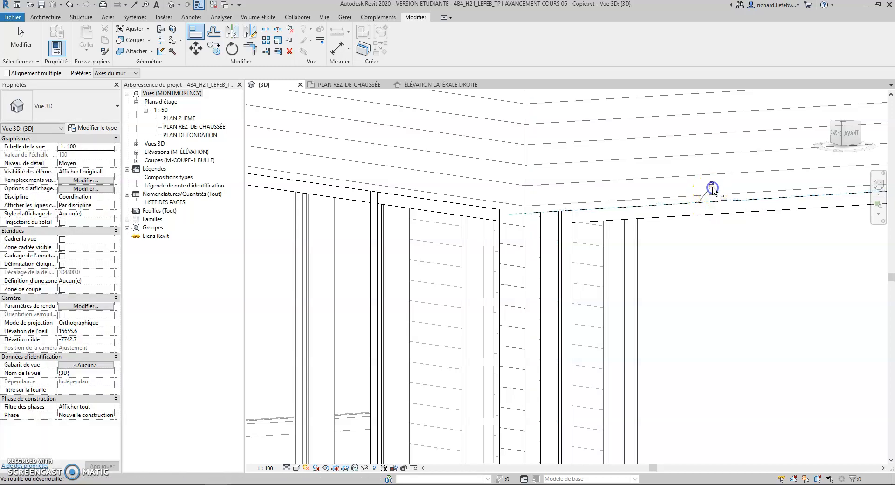
pyautogui.scroll(-3, 602, 274)
pyautogui.press('Escape')
pyautogui.moveTo(602, 273); pyautogui.dragTo(632, 224, button='middle')
pyautogui.scroll(-2, 637, 263)
pyautogui.press('Escape')
pyautogui.click(590, 194)
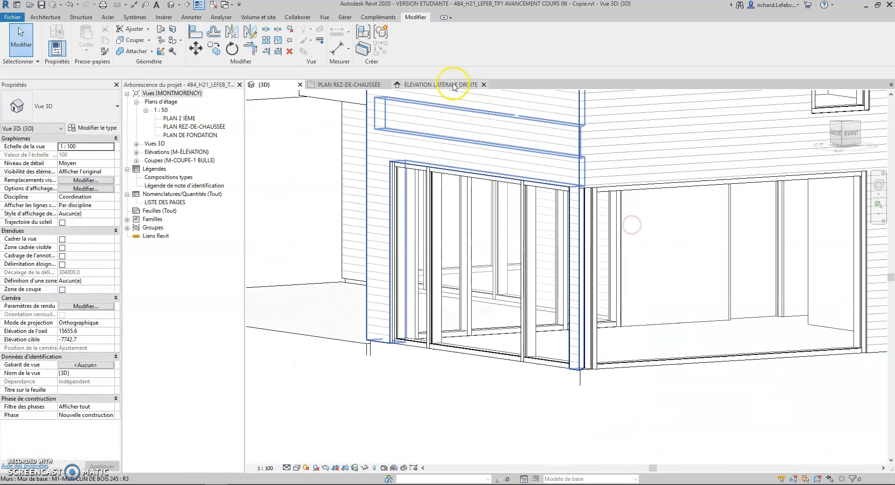
# Step: In the ground-floor plan, cut a second rectangular wall opening through the remaining vertical leg of the corner post
pyautogui.click(354, 84)
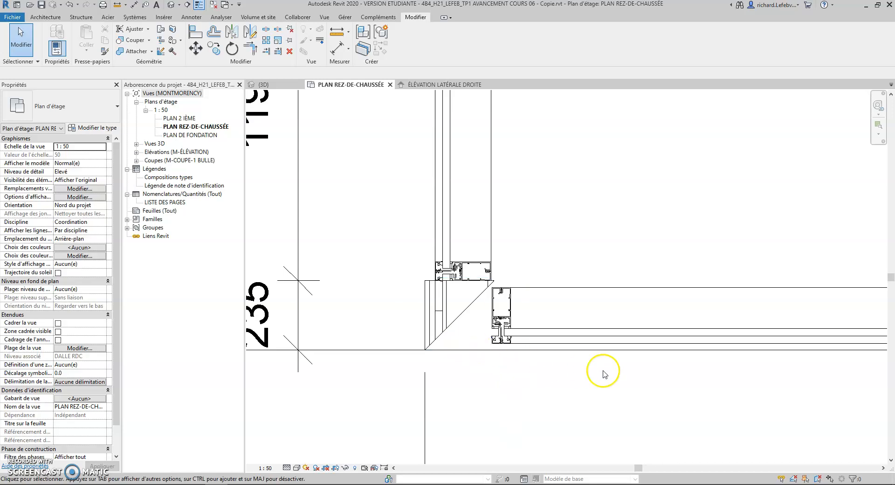
pyautogui.scroll(-2, 427, 303)
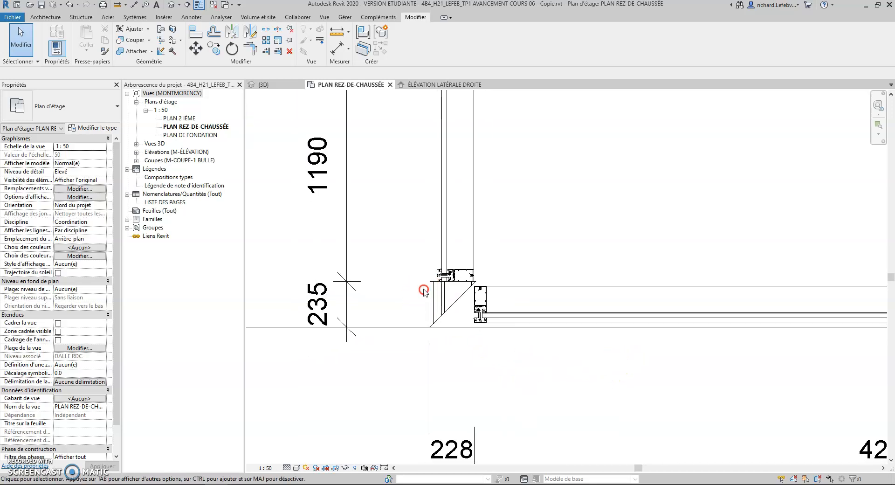
pyautogui.click(449, 340)
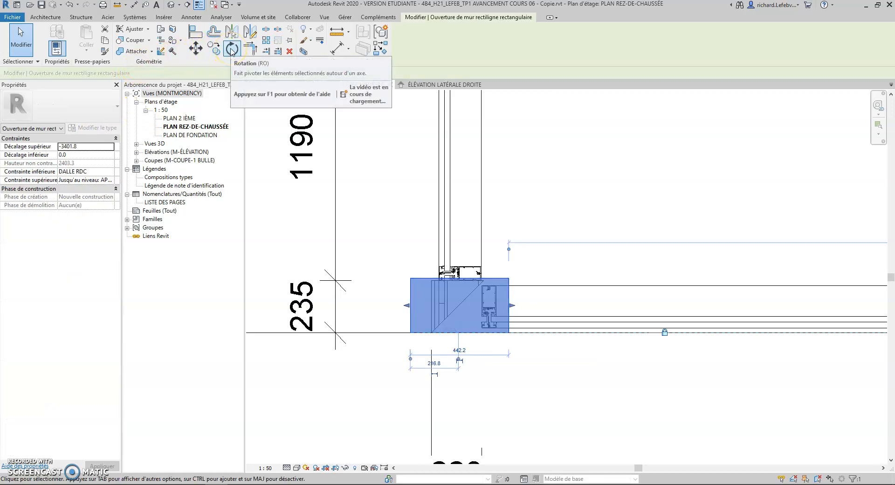
pyautogui.click(47, 17)
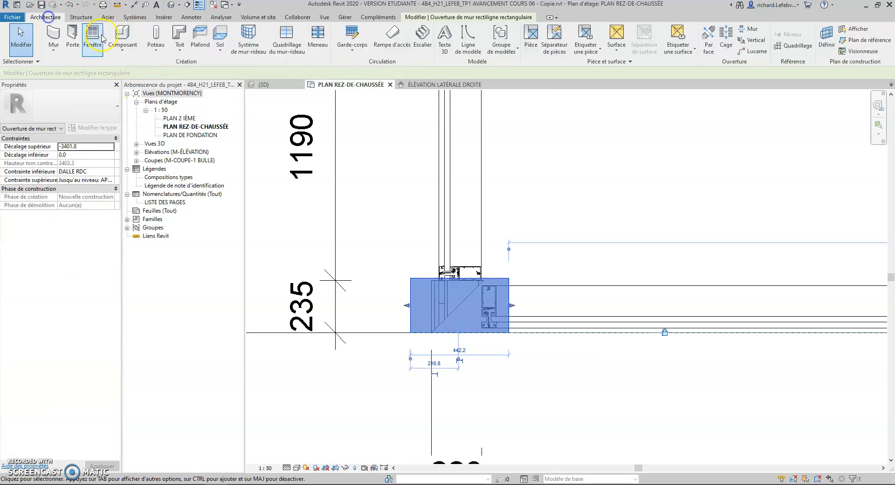
pyautogui.click(752, 31)
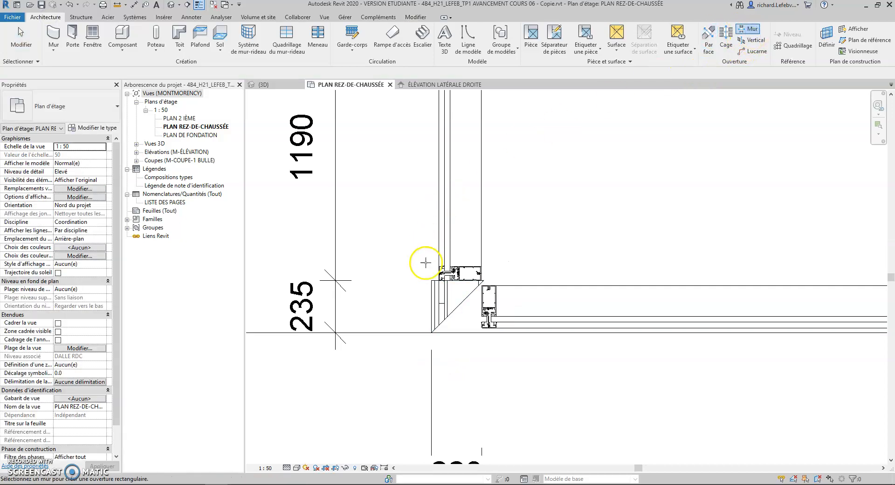
pyautogui.click(431, 295)
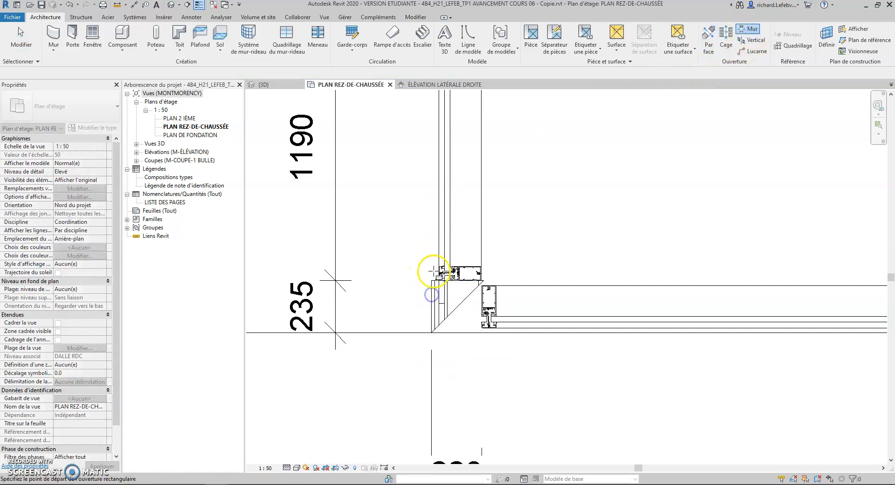
pyautogui.click(447, 343)
pyautogui.press('Escape')
pyautogui.press('Escape')
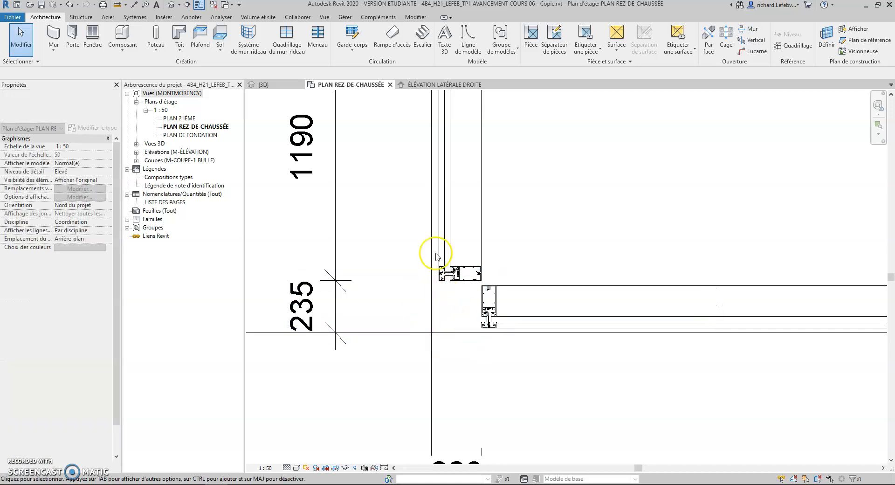
# Step: In the 3D view, align the top of the second corner opening with the head of the adjacent curtain wall
pyautogui.click(293, 80)
pyautogui.scroll(5, 574, 191)
pyautogui.click(576, 180)
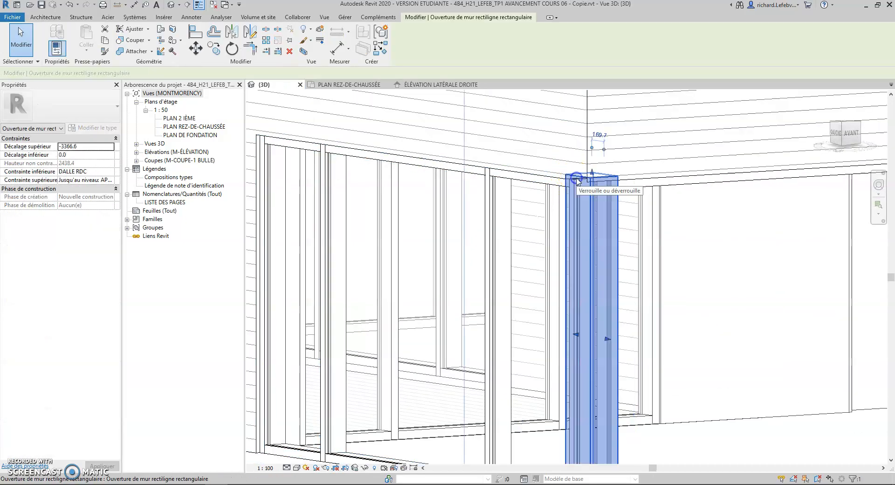
pyautogui.press('a')
pyautogui.press('l')
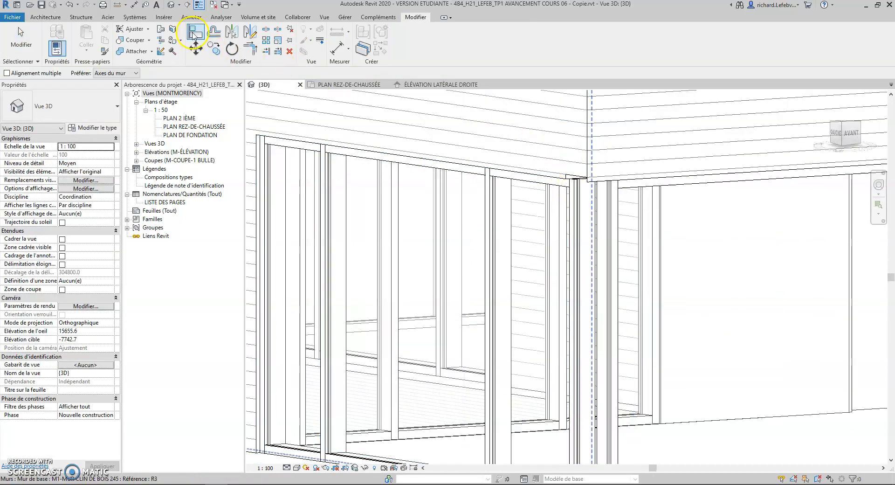
pyautogui.click(512, 176)
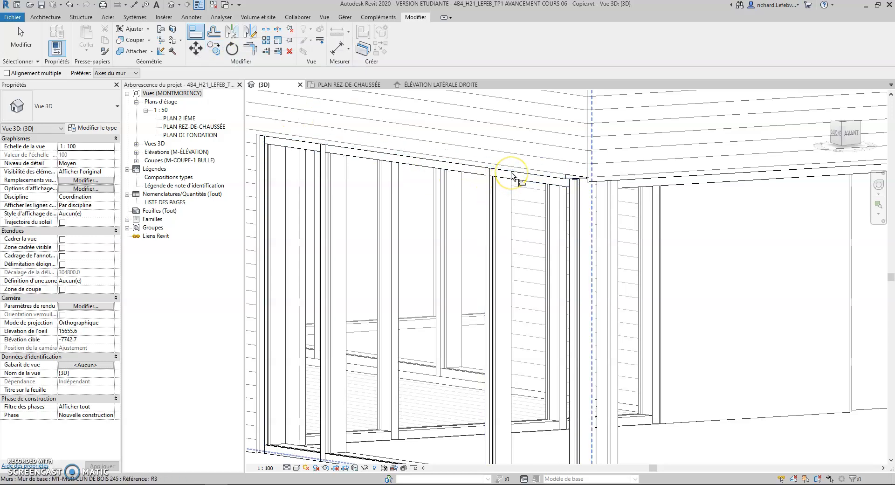
pyautogui.press('Tab')
pyautogui.press('Tab')
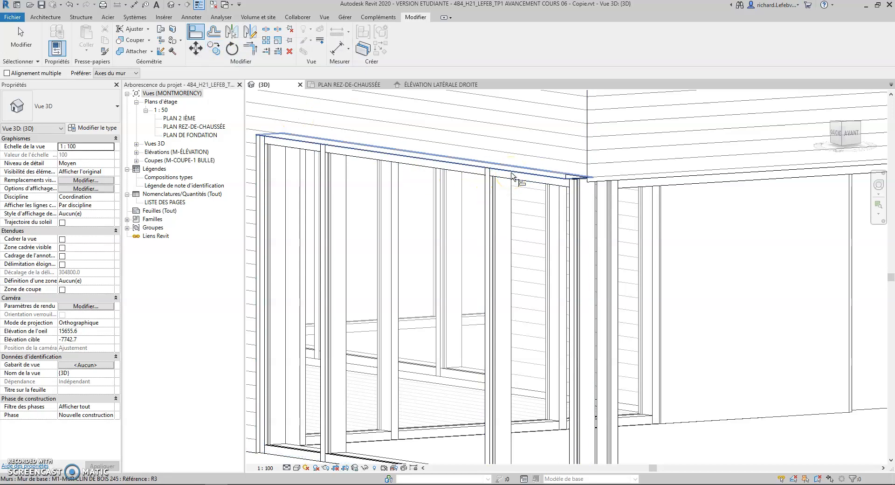
pyautogui.click(512, 175)
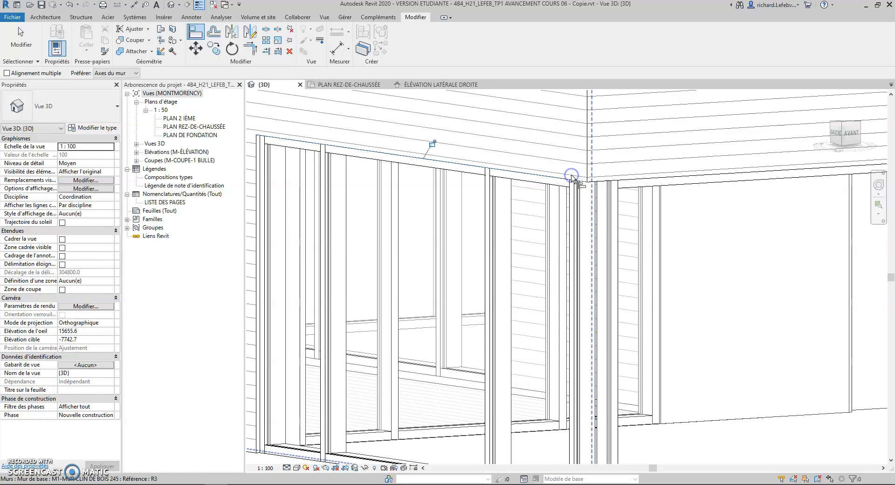
pyautogui.scroll(-2, 518, 230)
pyautogui.moveTo(517, 230); pyautogui.dragTo(517, 186, button='middle')
pyautogui.press('Escape')
pyautogui.keyDown('shift'); pyautogui.moveTo(585, 256); pyautogui.dragTo(396, 91, button='middle'); pyautogui.keyUp('shift')
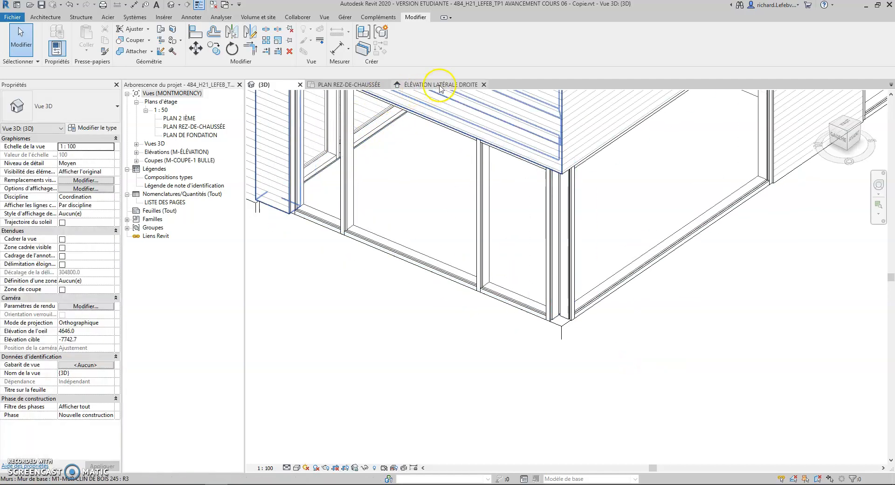
# Step: In the ground-floor plan, delete the 50 x 150mm end mullion of the horizontal curtain wall at the open corner
pyautogui.click(350, 86)
pyautogui.scroll(2, 485, 309)
pyautogui.moveTo(485, 310); pyautogui.dragTo(528, 316, button='middle')
pyautogui.scroll(1, 527, 313)
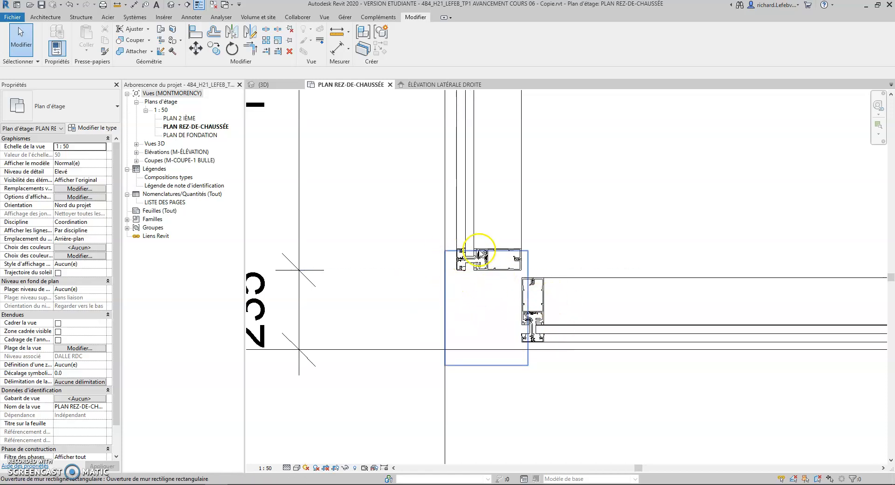
pyautogui.click(543, 301)
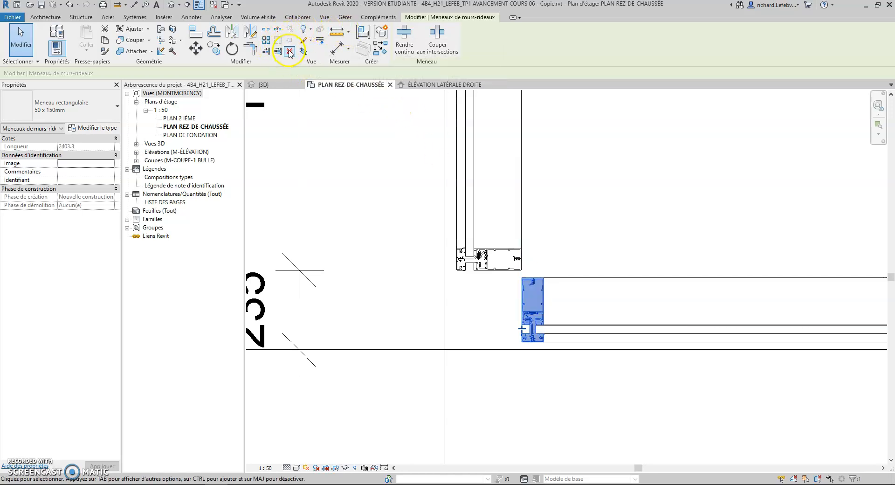
pyautogui.click(290, 52)
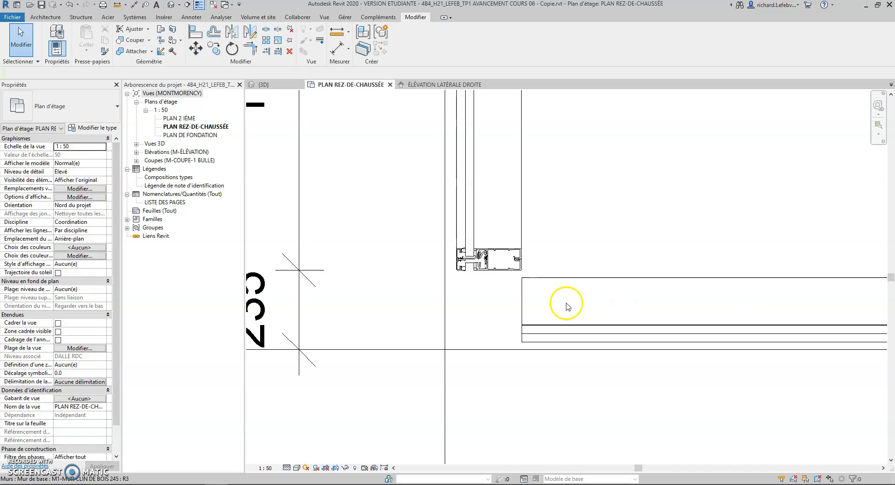
# Step: Change the end mullion of the vertical curtain wall at the corner to the Quad Corner Mullion type
pyautogui.scroll(1, 476, 273)
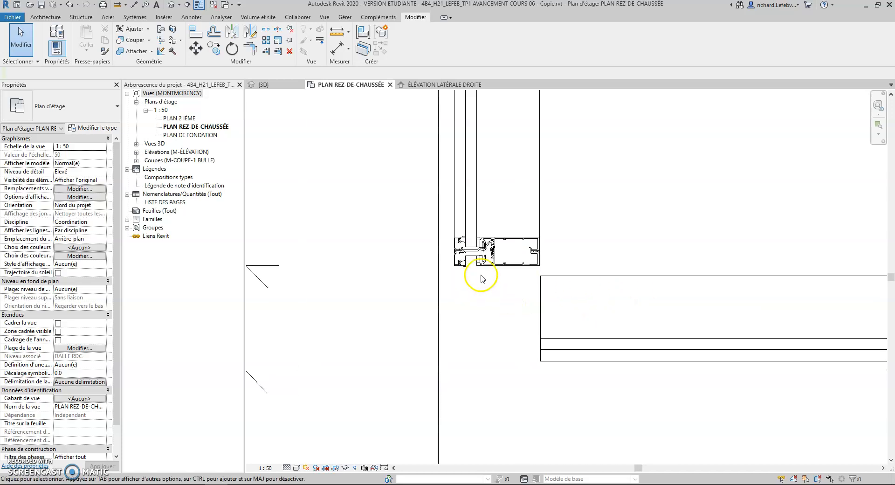
pyautogui.click(507, 242)
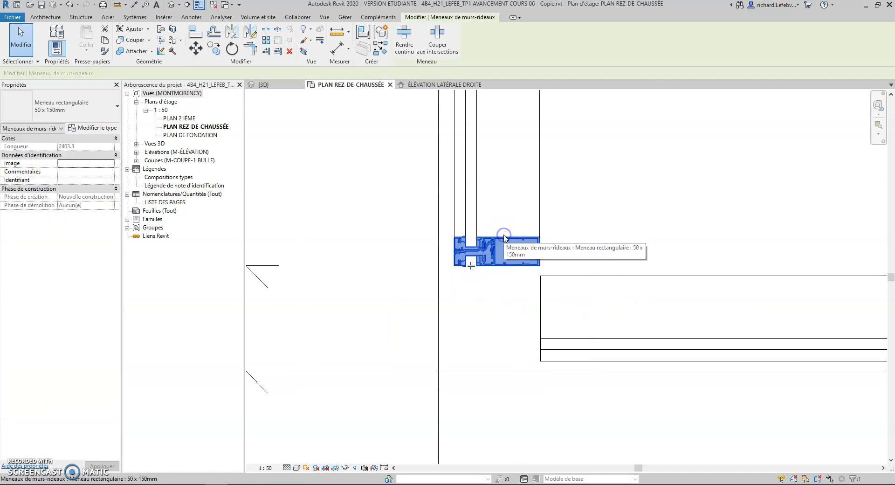
pyautogui.click(49, 113)
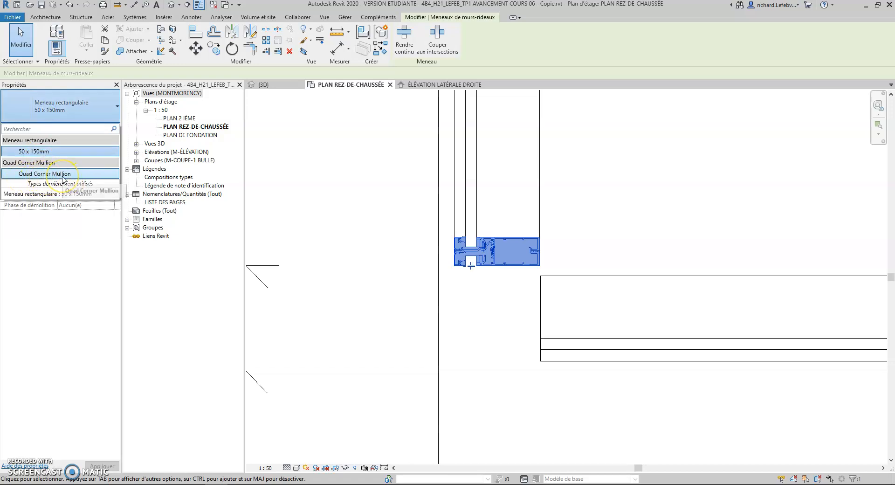
pyautogui.click(164, 16)
pyautogui.click(164, 17)
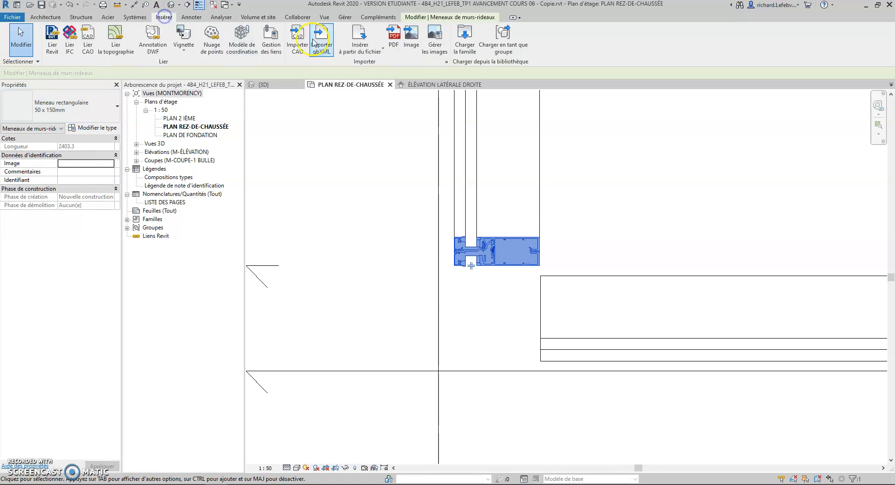
pyautogui.click(44, 18)
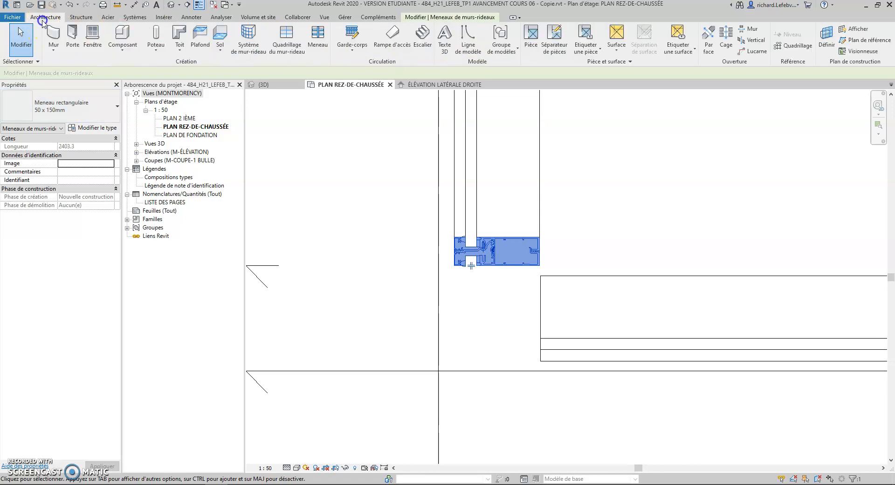
pyautogui.click(60, 107)
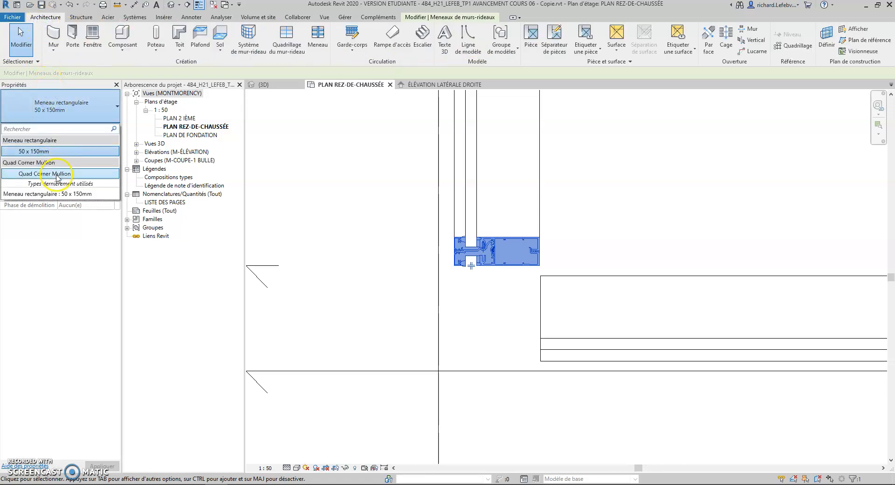
pyautogui.click(56, 174)
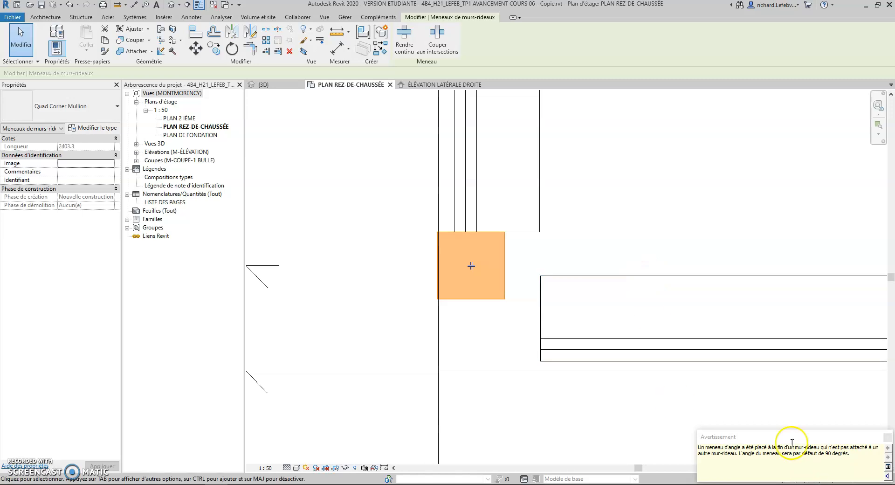
pyautogui.click(372, 314)
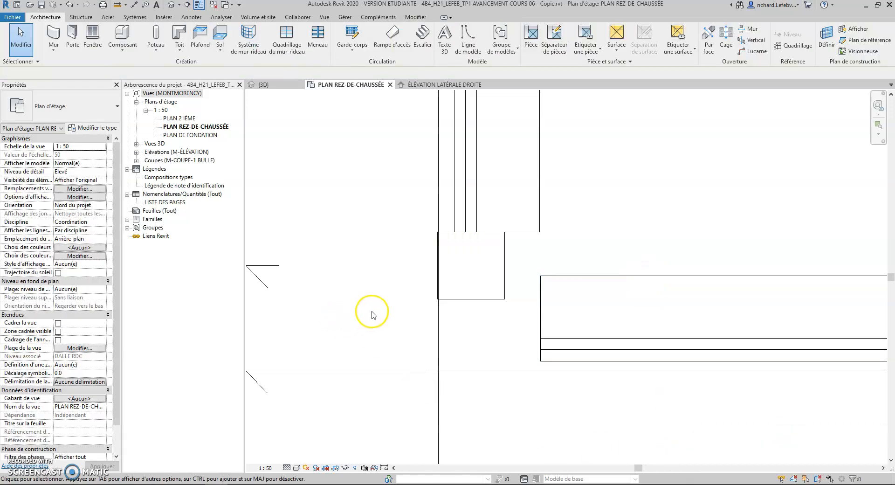
# Step: Set Profondeur 1 and Profondeur 2 of the Quad Corner Mullion type to 95
pyautogui.click(483, 302)
pyautogui.click(92, 130)
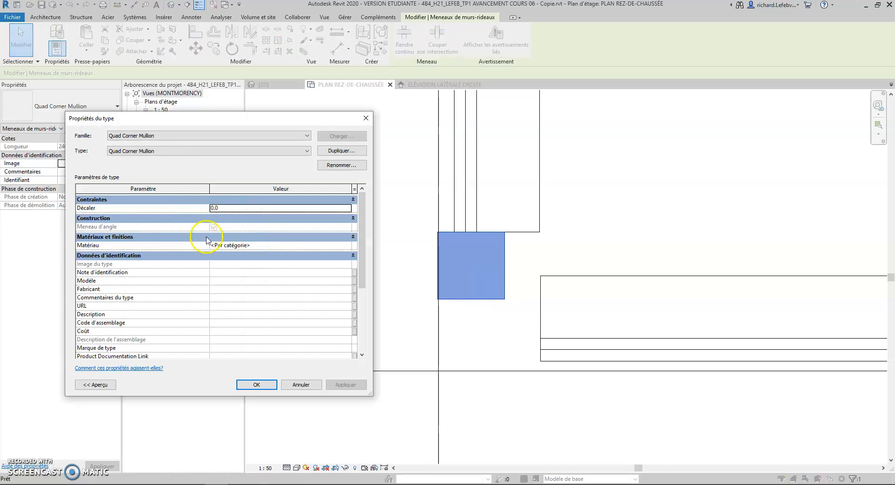
pyautogui.scroll(-5, 221, 295)
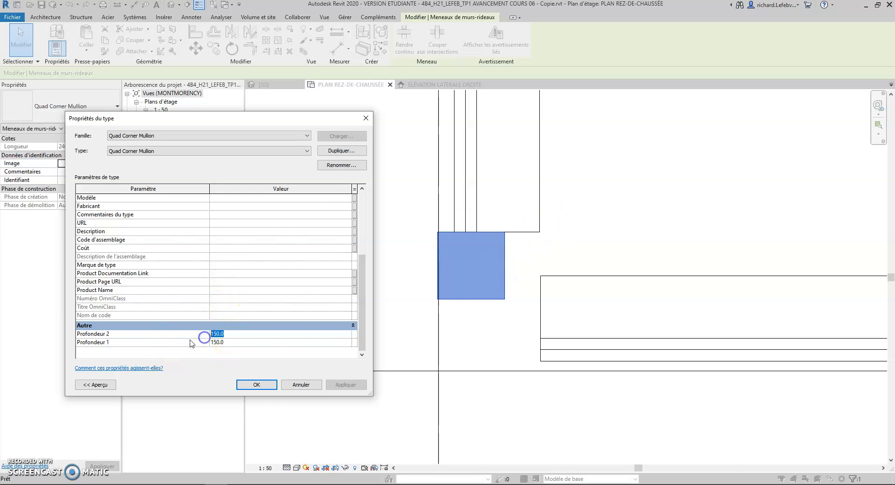
pyautogui.write('95')
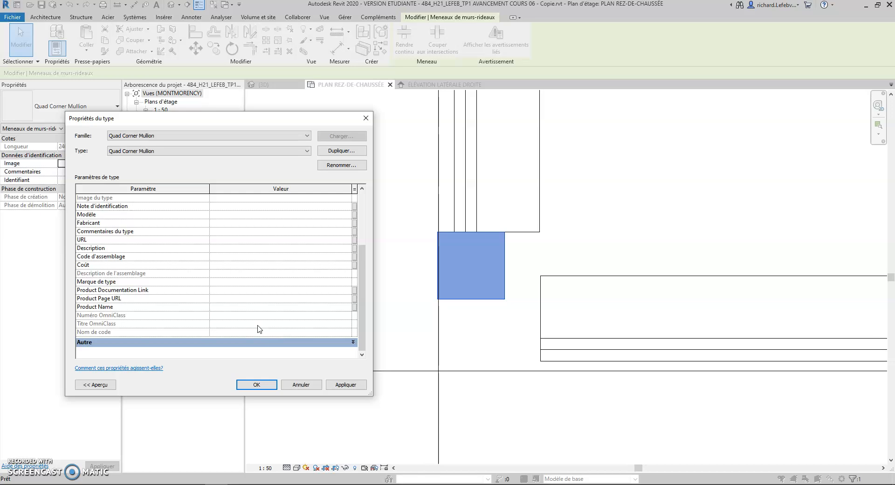
pyautogui.click(261, 343)
pyautogui.scroll(5, 252, 327)
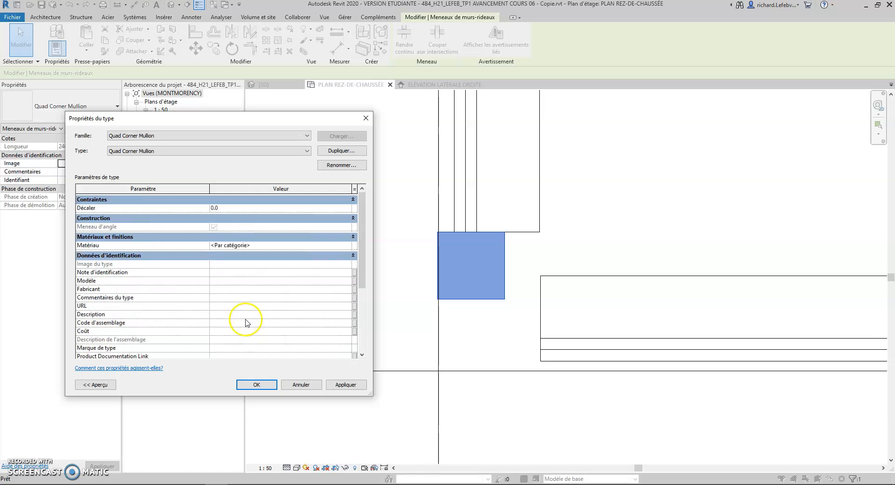
pyautogui.click(256, 385)
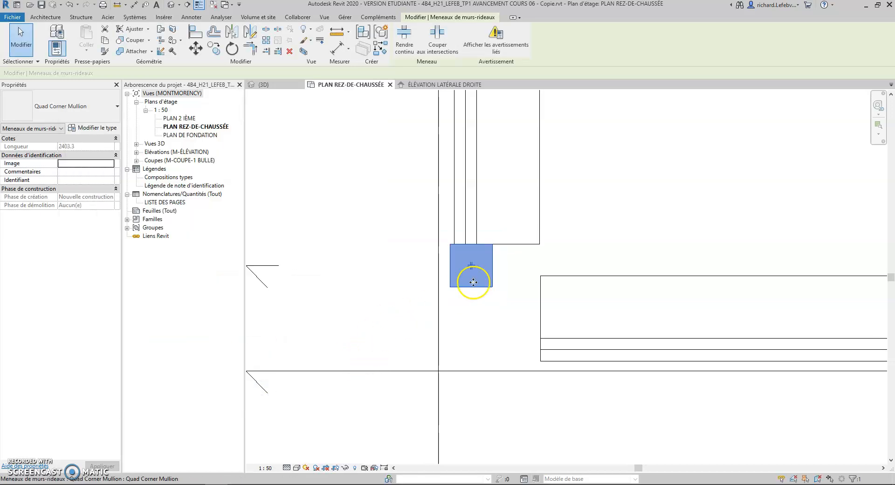
pyautogui.press('d')
pyautogui.press('i')
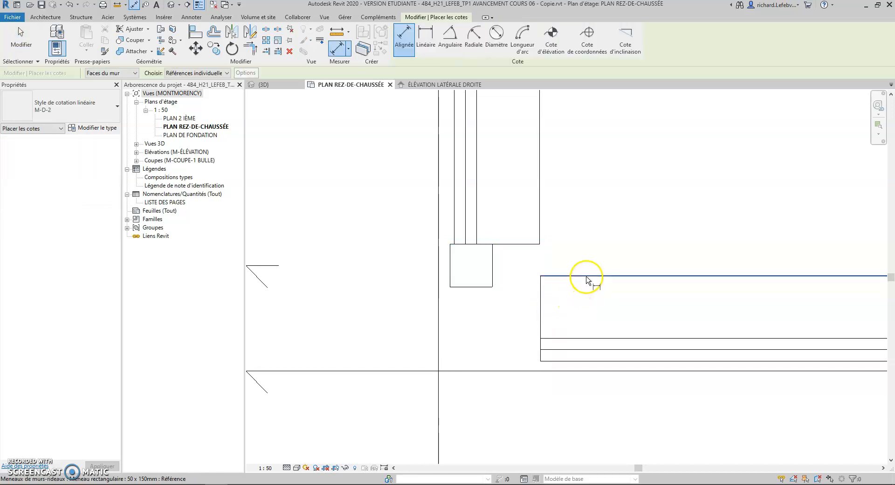
pyautogui.click(585, 276)
pyautogui.press('Escape')
pyautogui.press('Escape')
# Step: Set Profondeur 1 and Profondeur 2 of the Quad Corner Mullion type to 190
pyautogui.click(468, 265)
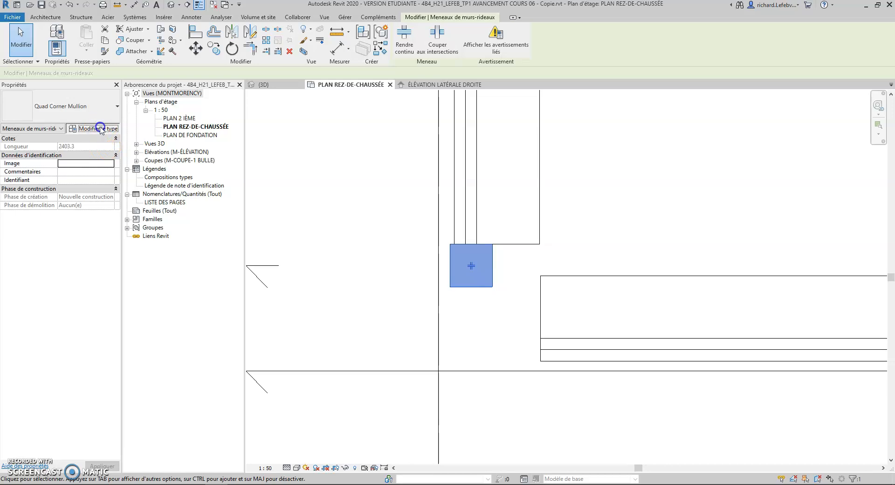
pyautogui.click(100, 128)
pyautogui.scroll(-5, 263, 331)
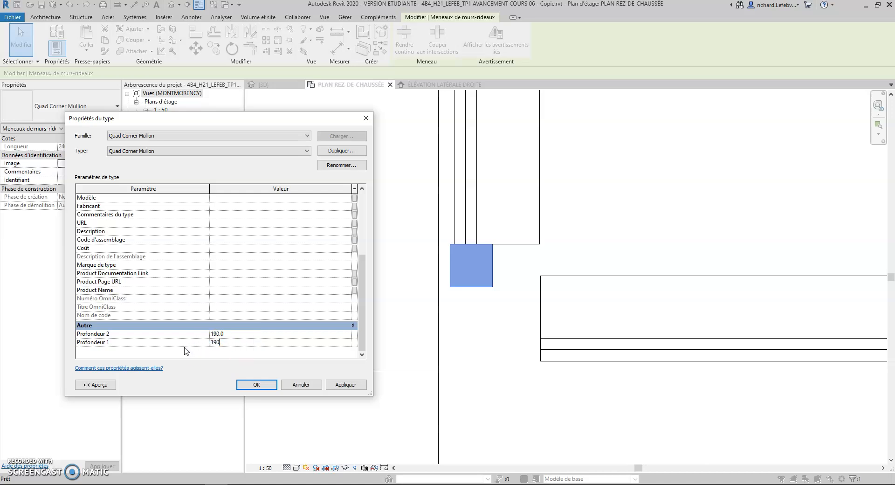
pyautogui.click(249, 383)
pyautogui.click(391, 319)
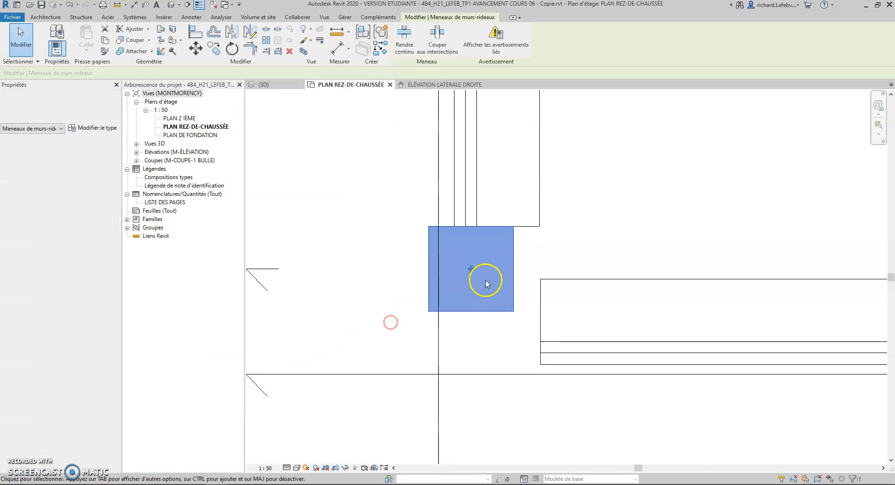
pyautogui.click(506, 240)
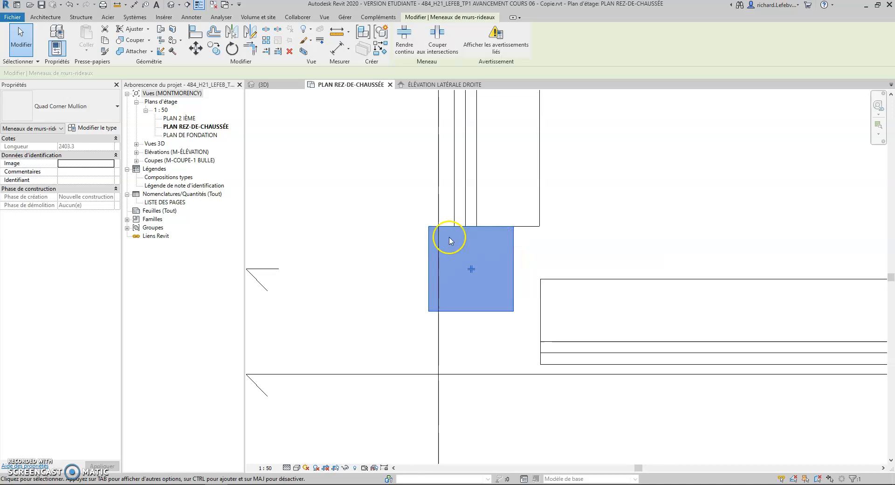
pyautogui.moveTo(504, 242); pyautogui.dragTo(474, 242)
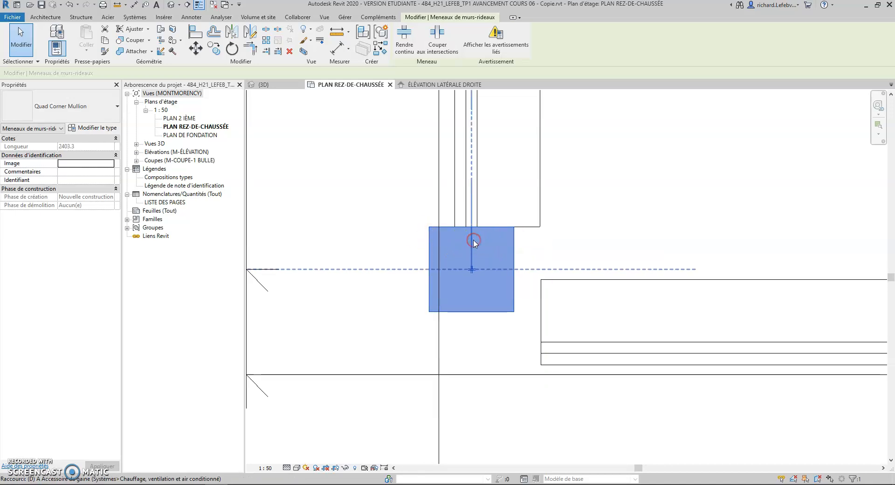
# Step: Dimension the gap between the corner mullion's inner vertical face and the end of the horizontal curtain wall
pyautogui.press('d')
pyautogui.press('i')
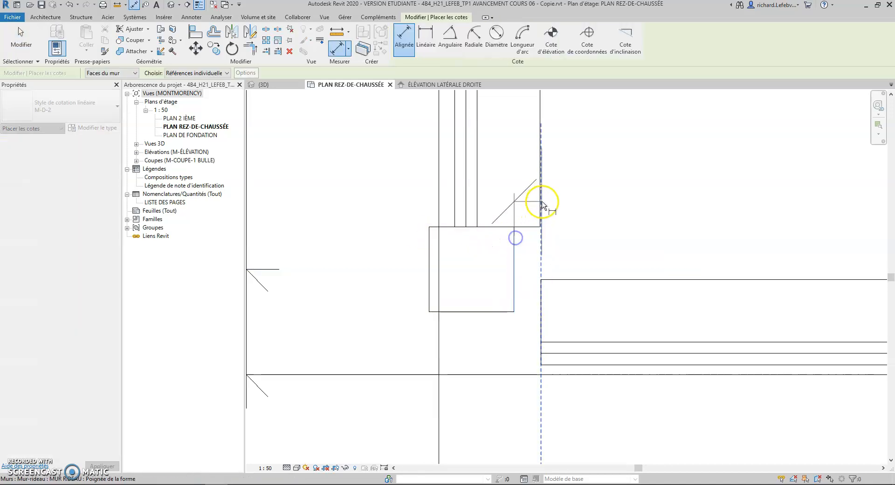
pyautogui.click(541, 191)
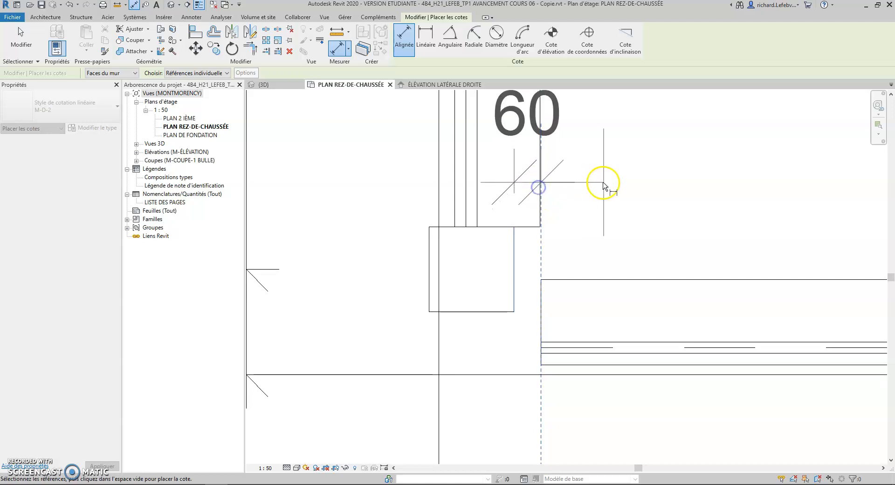
pyautogui.press('Escape')
pyautogui.press('Escape')
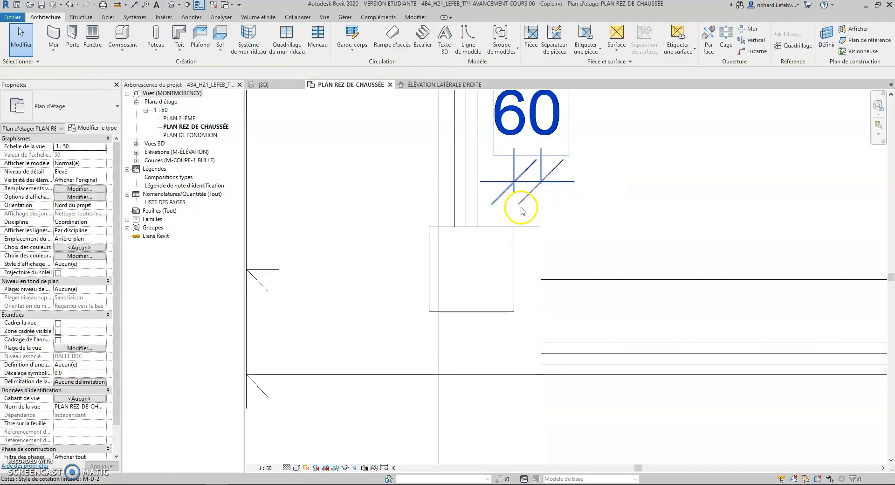
# Step: Set the Décaler offset of the Quad Corner Mullion type to -60
pyautogui.click(513, 243)
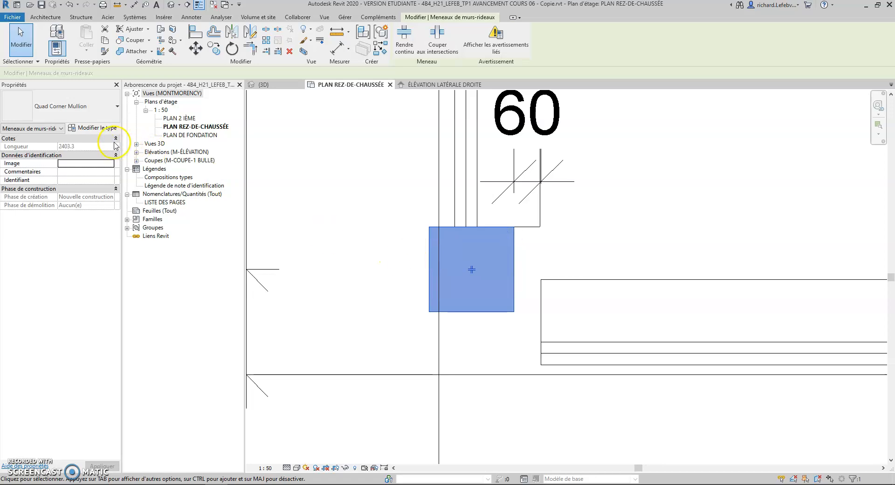
pyautogui.click(104, 132)
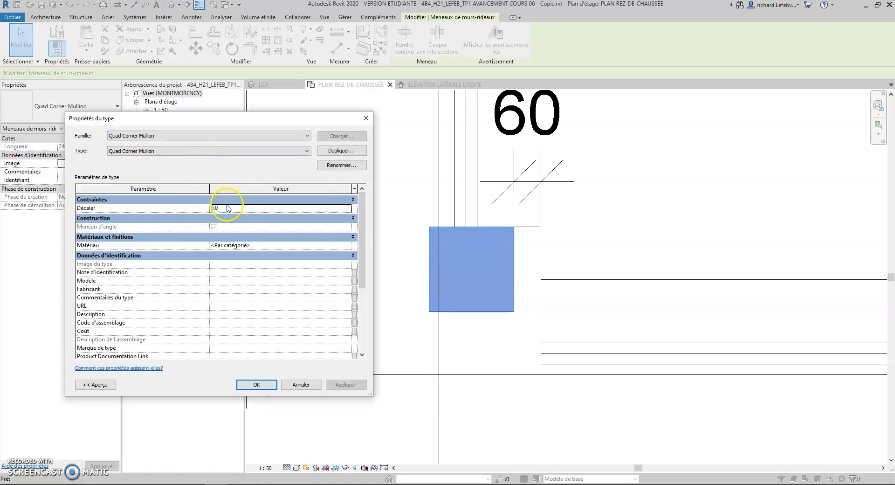
pyautogui.click(327, 385)
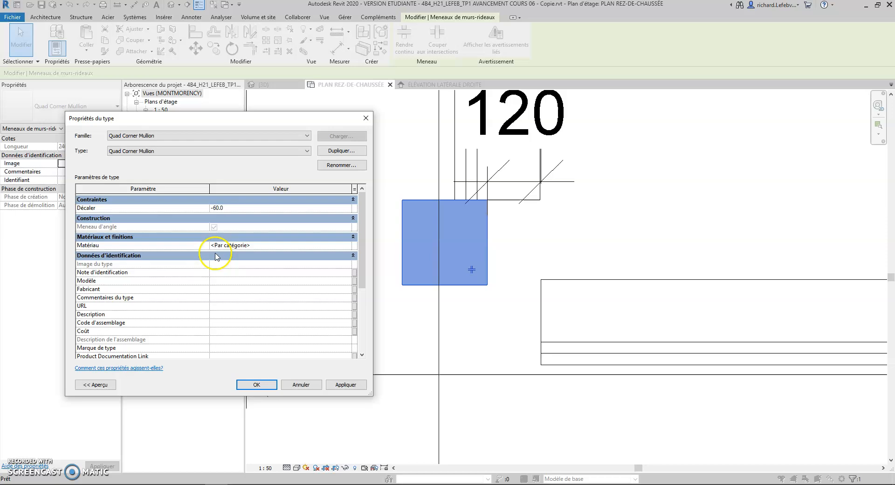
pyautogui.click(352, 384)
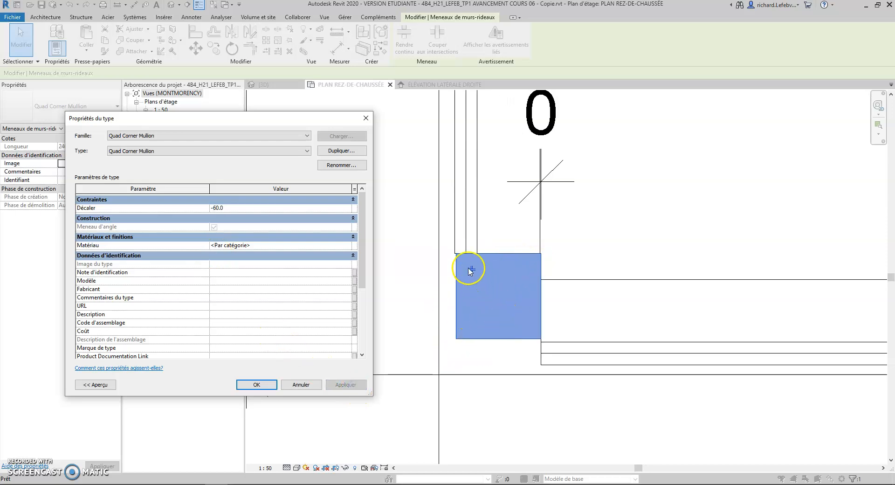
pyautogui.click(256, 385)
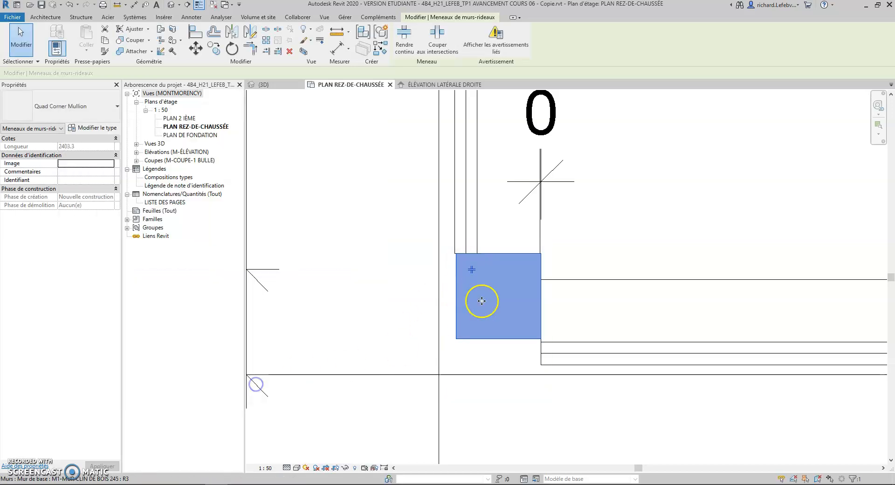
# Step: Delete the dimension placed between the corner mullion and the end of the horizontal curtain wall
pyautogui.moveTo(471, 309); pyautogui.dragTo(460, 299, button='middle')
pyautogui.click(542, 236)
pyautogui.click(552, 172)
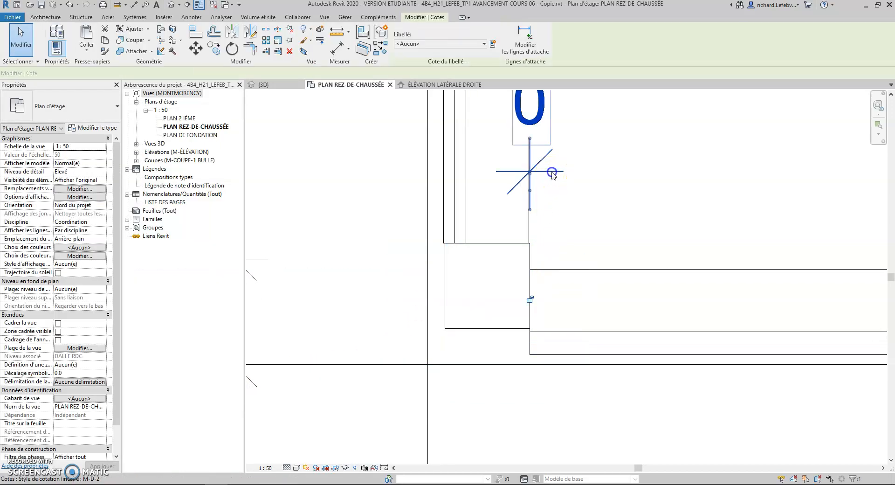
pyautogui.press('Delete')
pyautogui.scroll(2, 489, 280)
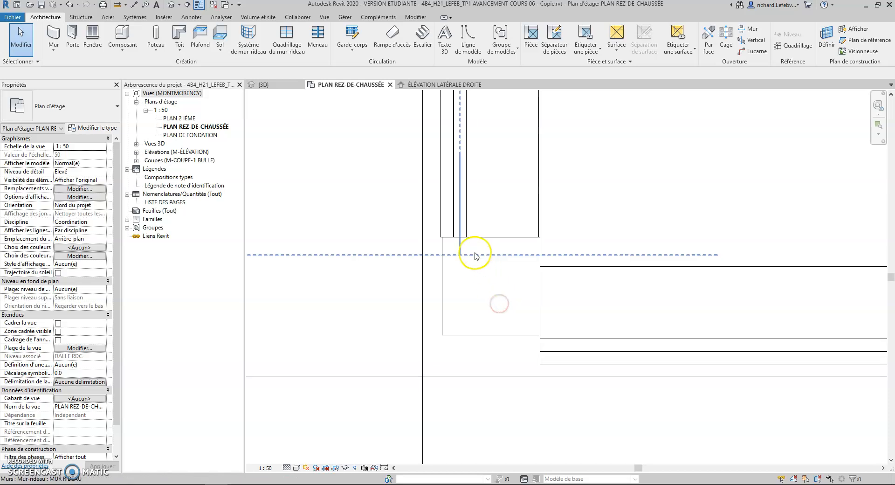
# Step: Extend the lower end of the vertical curtain wall until the corner mullion aligns with the horizontal curtain wall's outer face
pyautogui.click(457, 235)
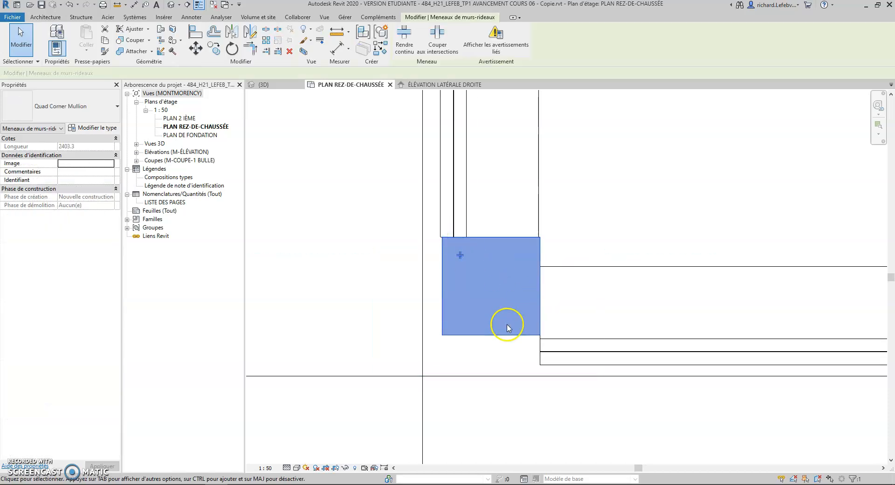
pyautogui.click(509, 326)
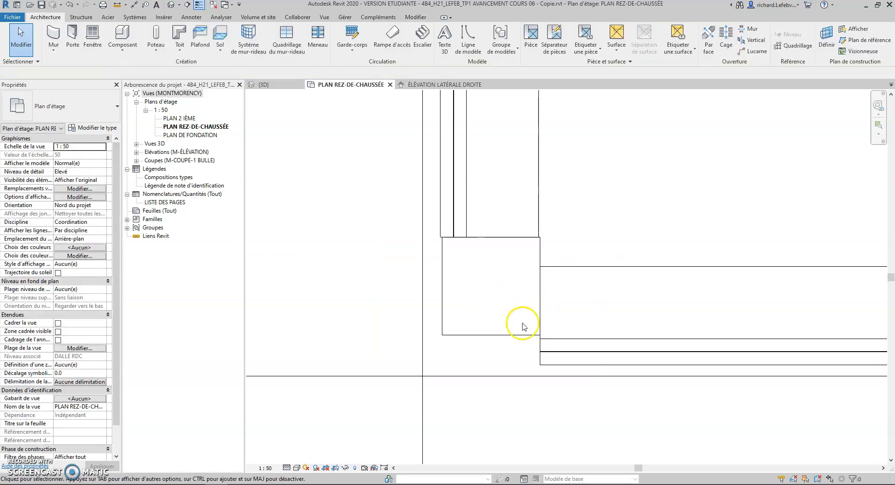
pyautogui.click(459, 254)
pyautogui.moveTo(460, 274); pyautogui.dragTo(461, 286)
pyautogui.click(460, 284)
pyautogui.click(563, 371)
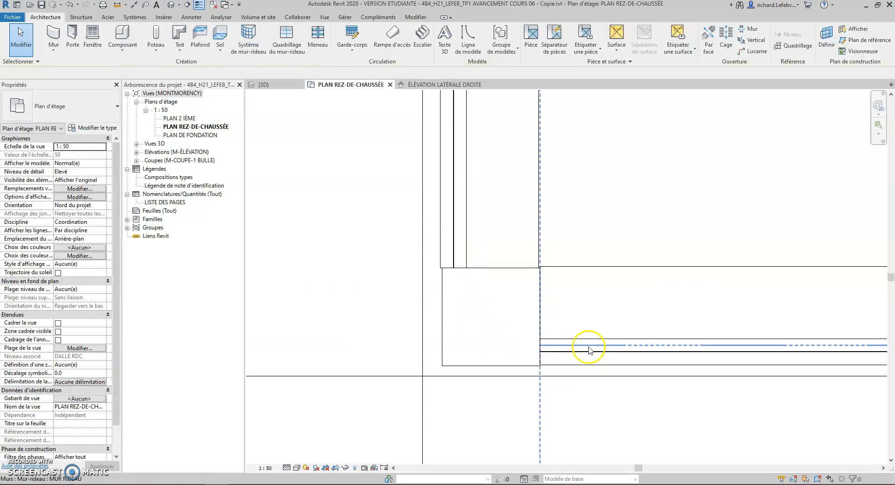
# Step: Examine the corner mullion's fit against both curtain walls up close in plan and in the 3D view
pyautogui.scroll(-3, 396, 163)
pyautogui.scroll(3, 473, 319)
pyautogui.scroll(2, 467, 302)
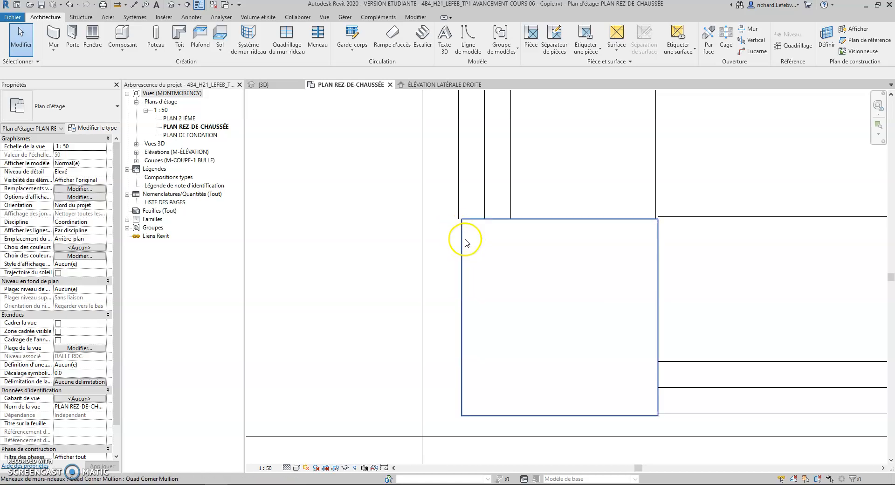
pyautogui.scroll(-2, 459, 233)
pyautogui.moveTo(505, 323)
pyautogui.mouseDown(button='middle')
pyautogui.moveTo(518, 342)
pyautogui.moveTo(520, 320)
pyautogui.mouseUp(button='middle')
pyautogui.scroll(1, 602, 354)
pyautogui.scroll(3, 603, 355)
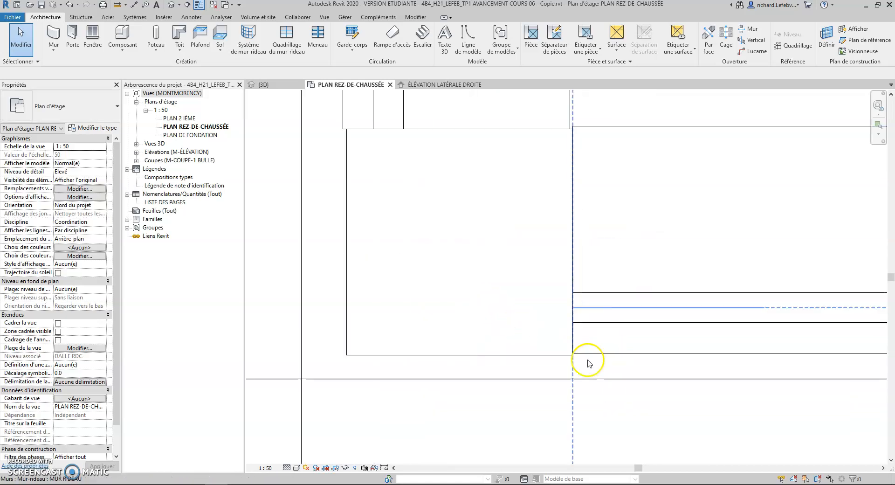
pyautogui.scroll(-4, 463, 232)
pyautogui.moveTo(462, 244); pyautogui.dragTo(495, 276, button='middle')
pyautogui.click(264, 84)
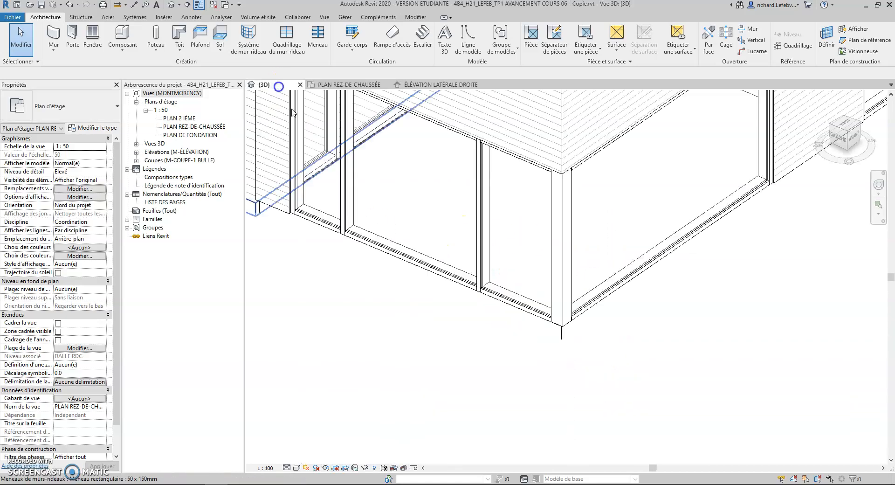
pyautogui.keyDown('shift'); pyautogui.moveTo(448, 330); pyautogui.dragTo(452, 355, button='middle'); pyautogui.keyUp('shift')
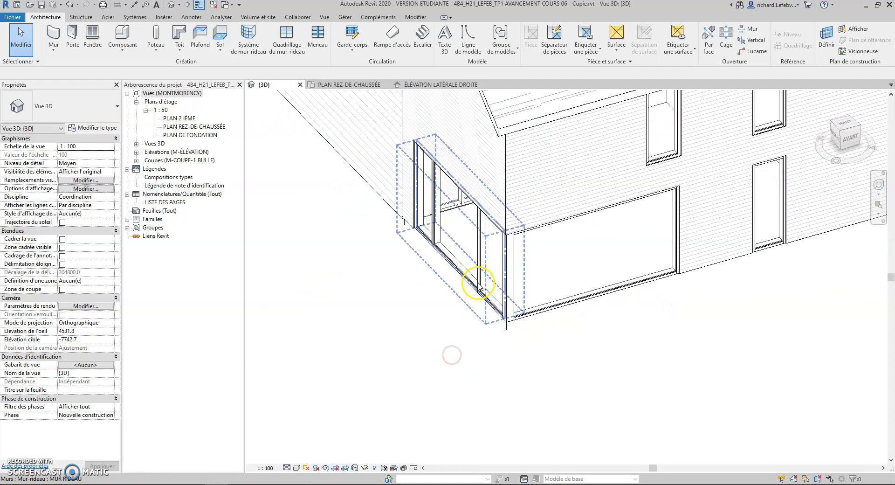
# Step: In the ground-floor plan, change the corner mullion to the rectangular 50 x 150mm type
pyautogui.click(361, 85)
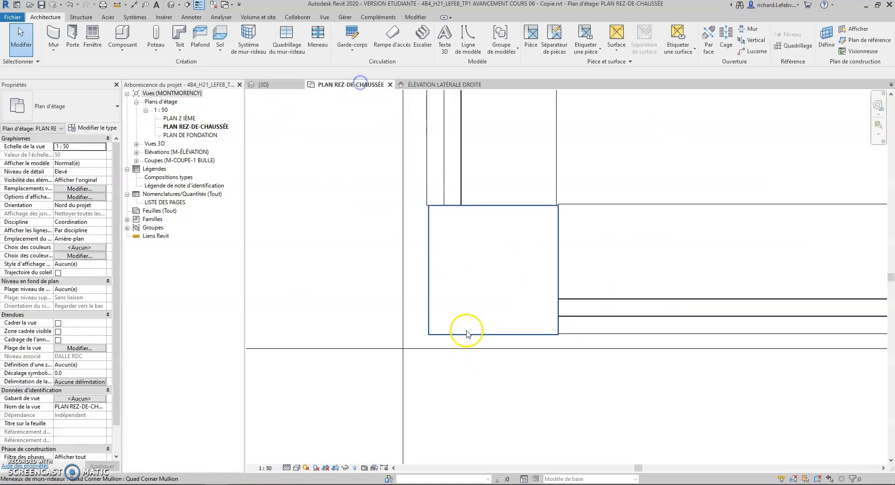
pyautogui.click(414, 237)
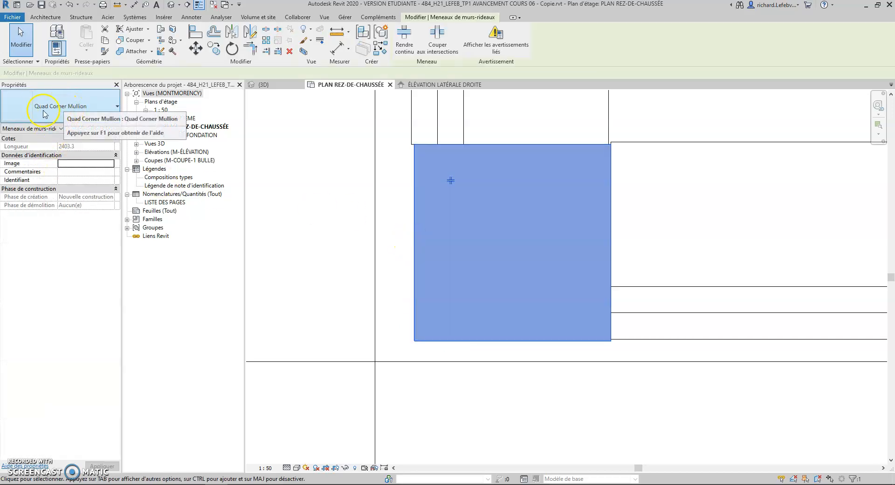
pyautogui.click(55, 121)
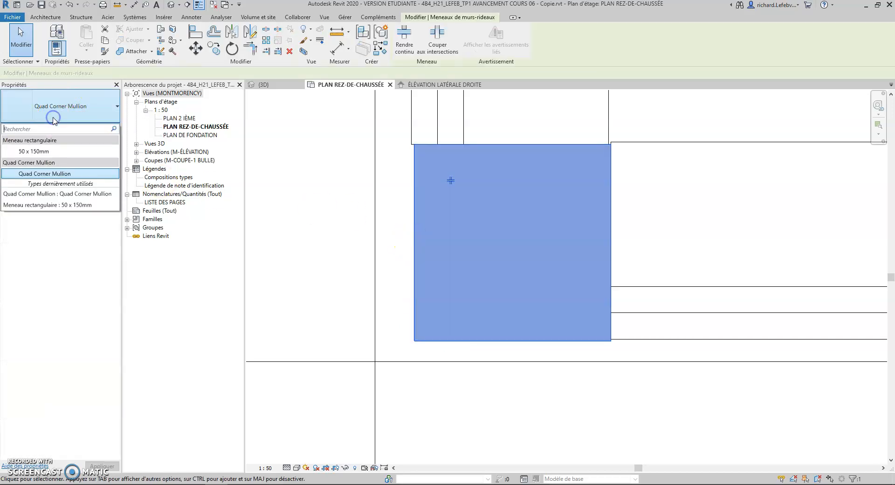
pyautogui.click(49, 147)
pyautogui.moveTo(524, 261); pyautogui.dragTo(522, 332, button='middle')
pyautogui.scroll(-1, 522, 332)
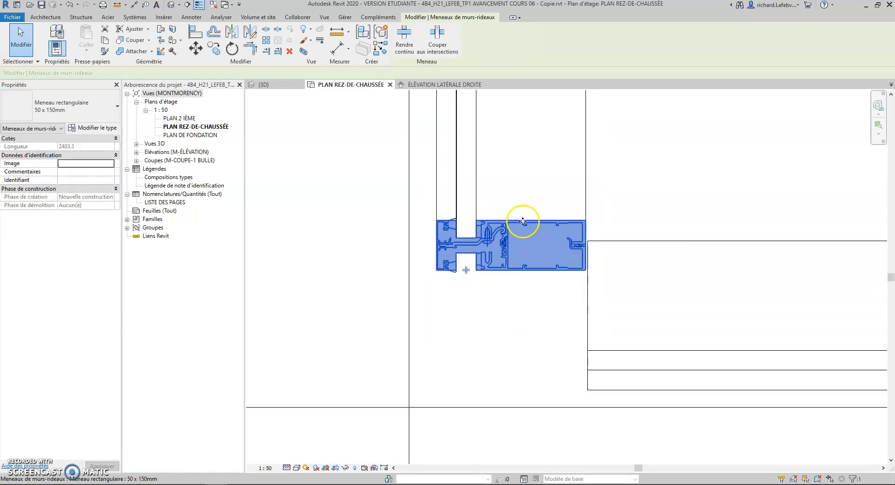
# Step: Duplicate the corner mullion's rectangular type under the name 150 x 150mm 2
pyautogui.click(97, 129)
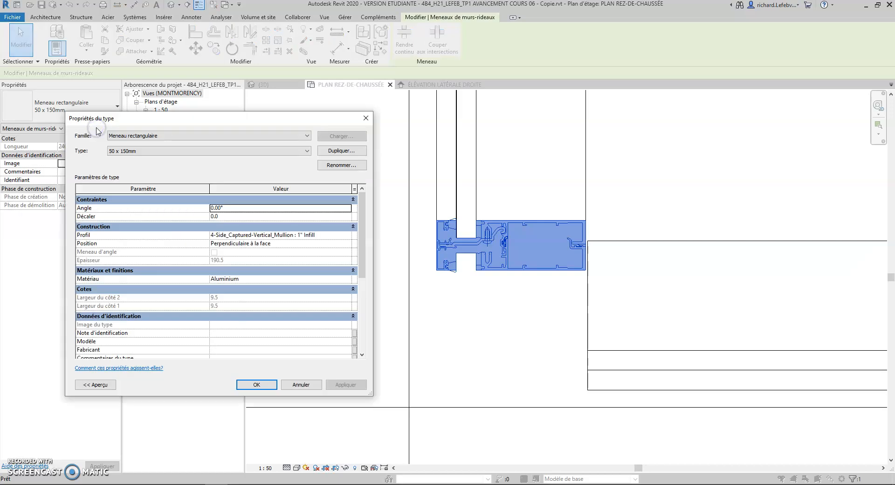
pyautogui.click(345, 151)
pyautogui.click(183, 251)
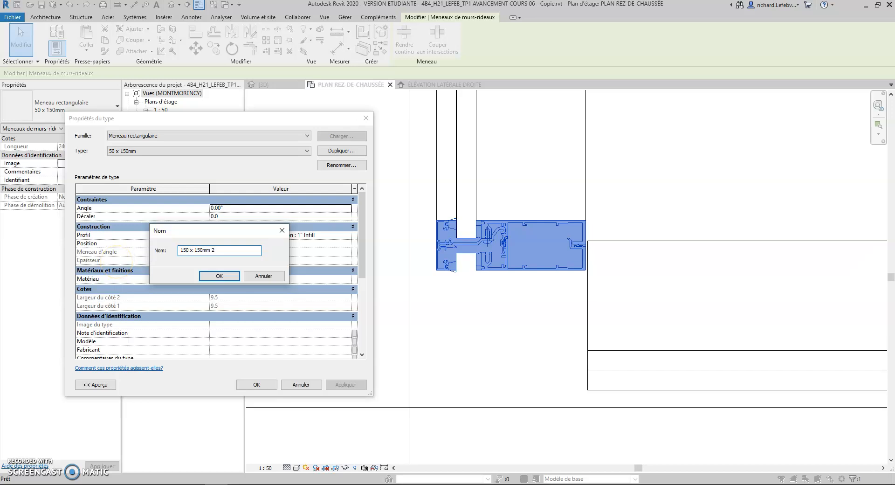
pyautogui.click(221, 277)
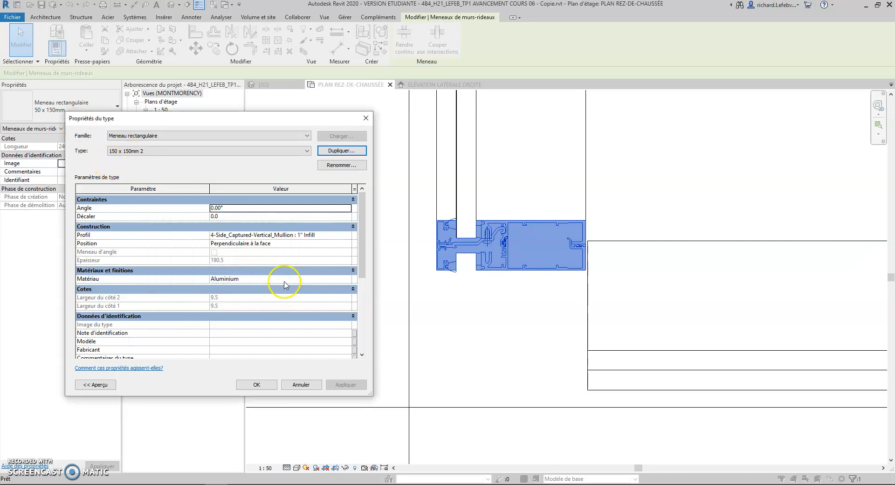
# Step: Set the Profil of the 150 x 150mm 2 mullion type to Profil des meneaux du système: rectangulaire
pyautogui.scroll(-5, 229, 261)
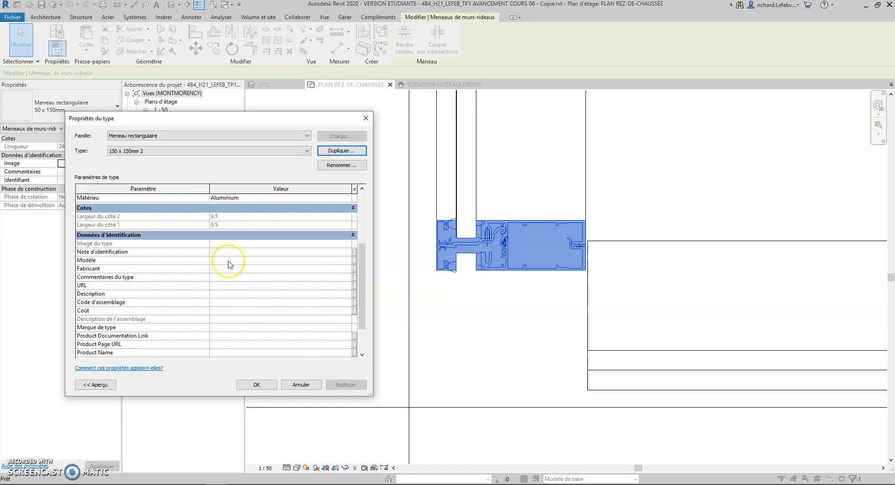
pyautogui.scroll(5, 229, 261)
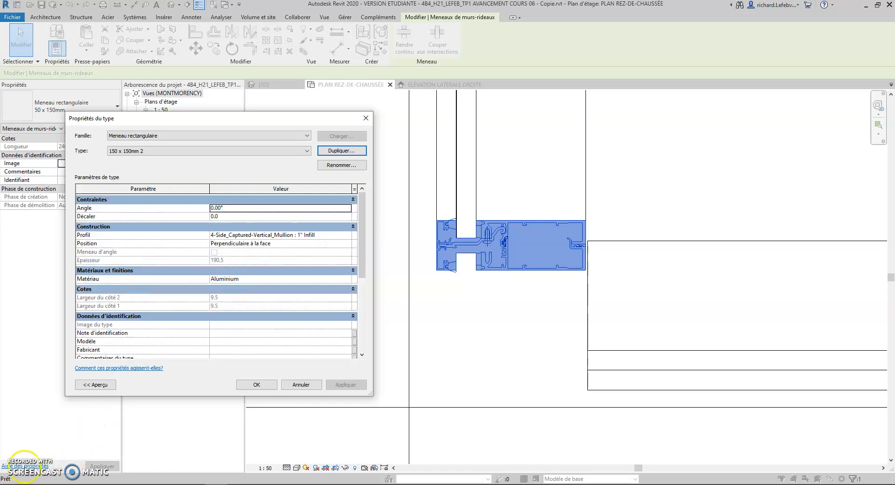
pyautogui.click(219, 235)
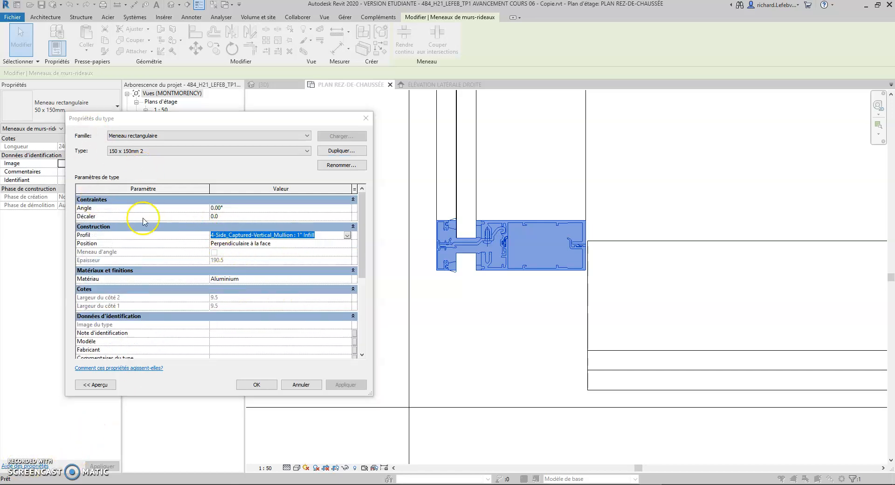
pyautogui.click(347, 236)
pyautogui.scroll(-3, 345, 266)
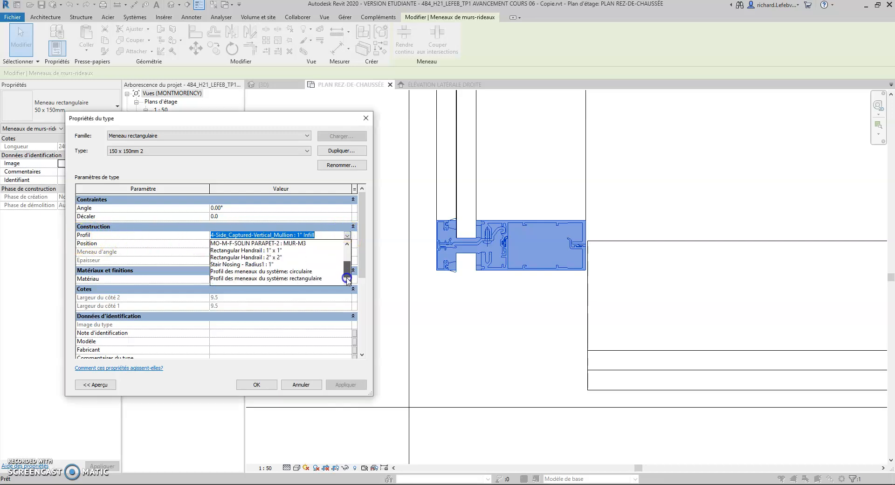
pyautogui.click(285, 279)
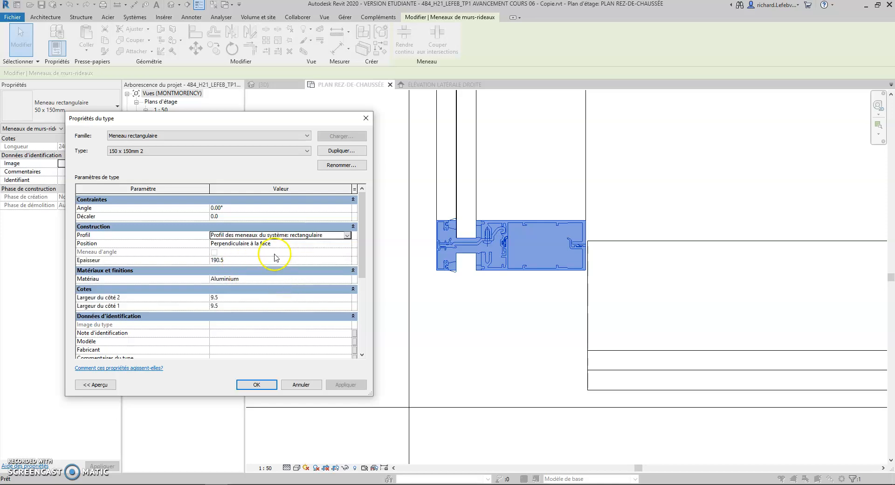
# Step: Set the 150 x 150mm 2 mullion type's Epaisseur to 150 and both Largeur du côté values to 75
pyautogui.click(213, 260)
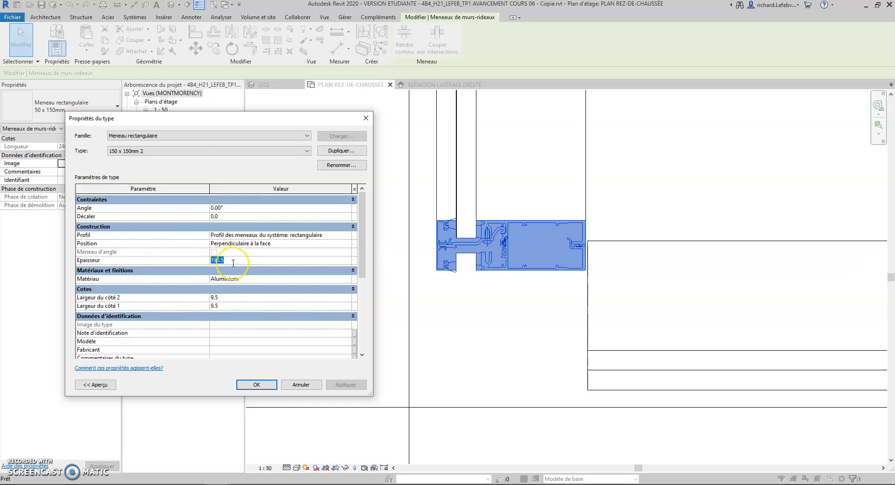
pyautogui.click(223, 296)
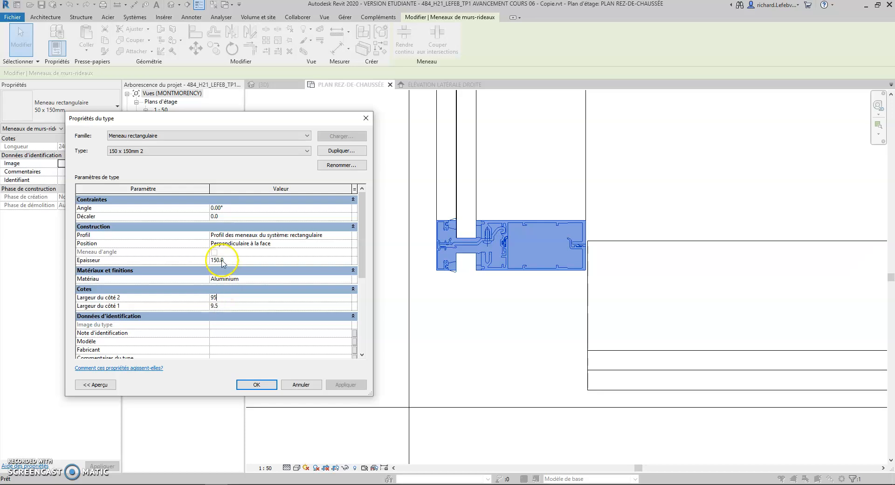
pyautogui.write('75')
pyautogui.click(217, 307)
pyautogui.click(256, 384)
pyautogui.scroll(-1, 459, 265)
pyautogui.moveTo(459, 265); pyautogui.dragTo(465, 287, button='middle')
pyautogui.click(470, 292)
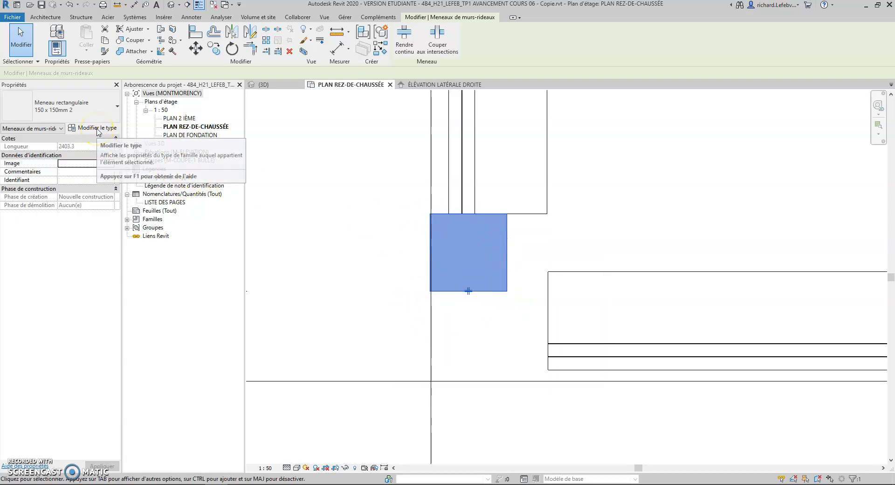
pyautogui.moveTo(534, 314); pyautogui.dragTo(512, 316, button='middle')
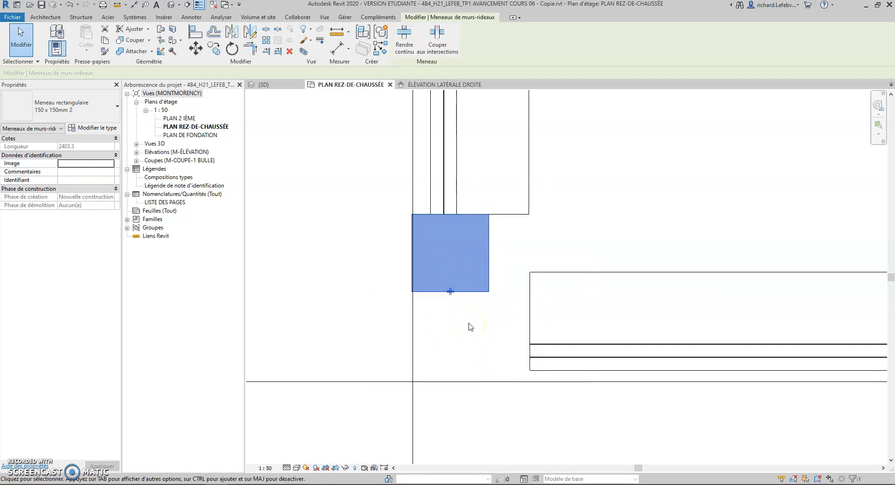
pyautogui.click(86, 110)
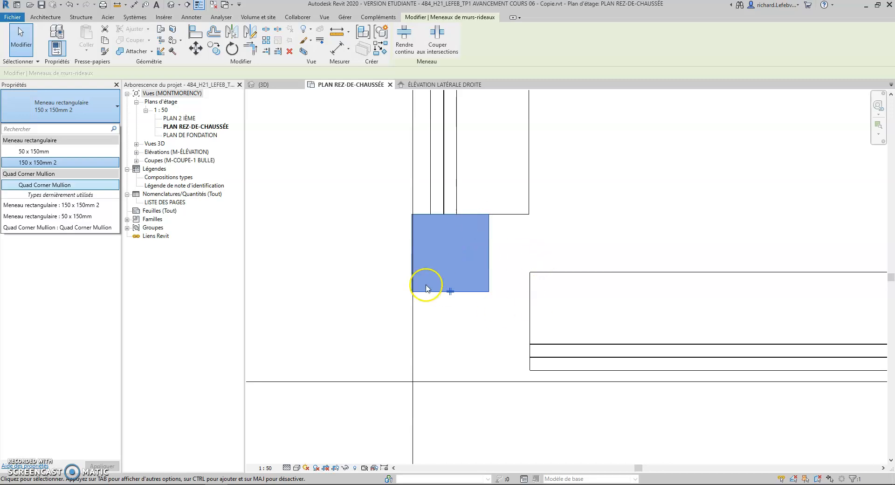
pyautogui.click(351, 259)
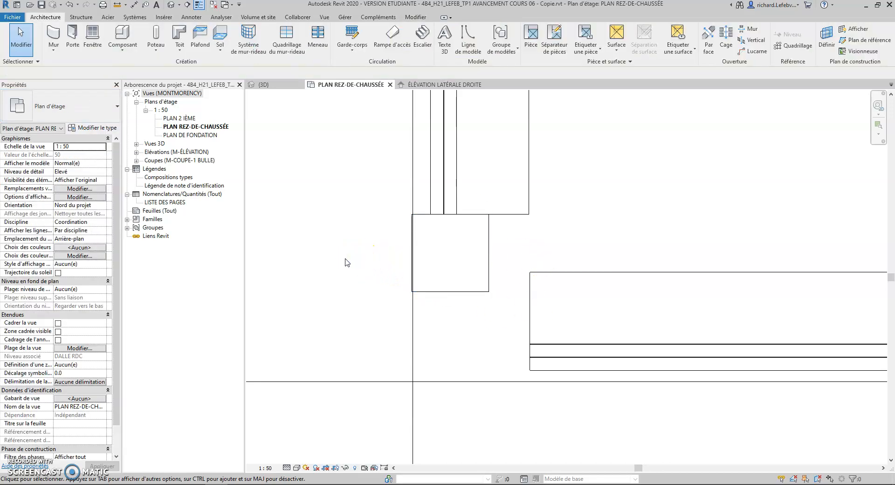
pyautogui.moveTo(347, 262); pyautogui.dragTo(343, 263, button='middle')
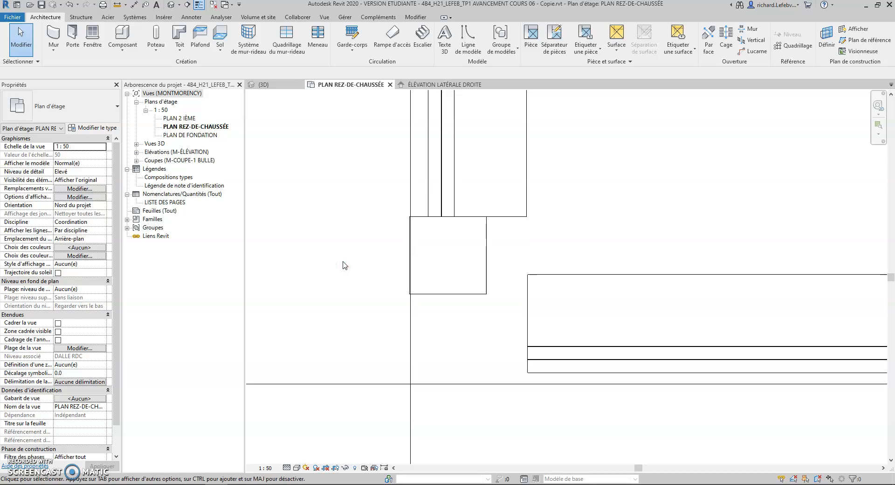